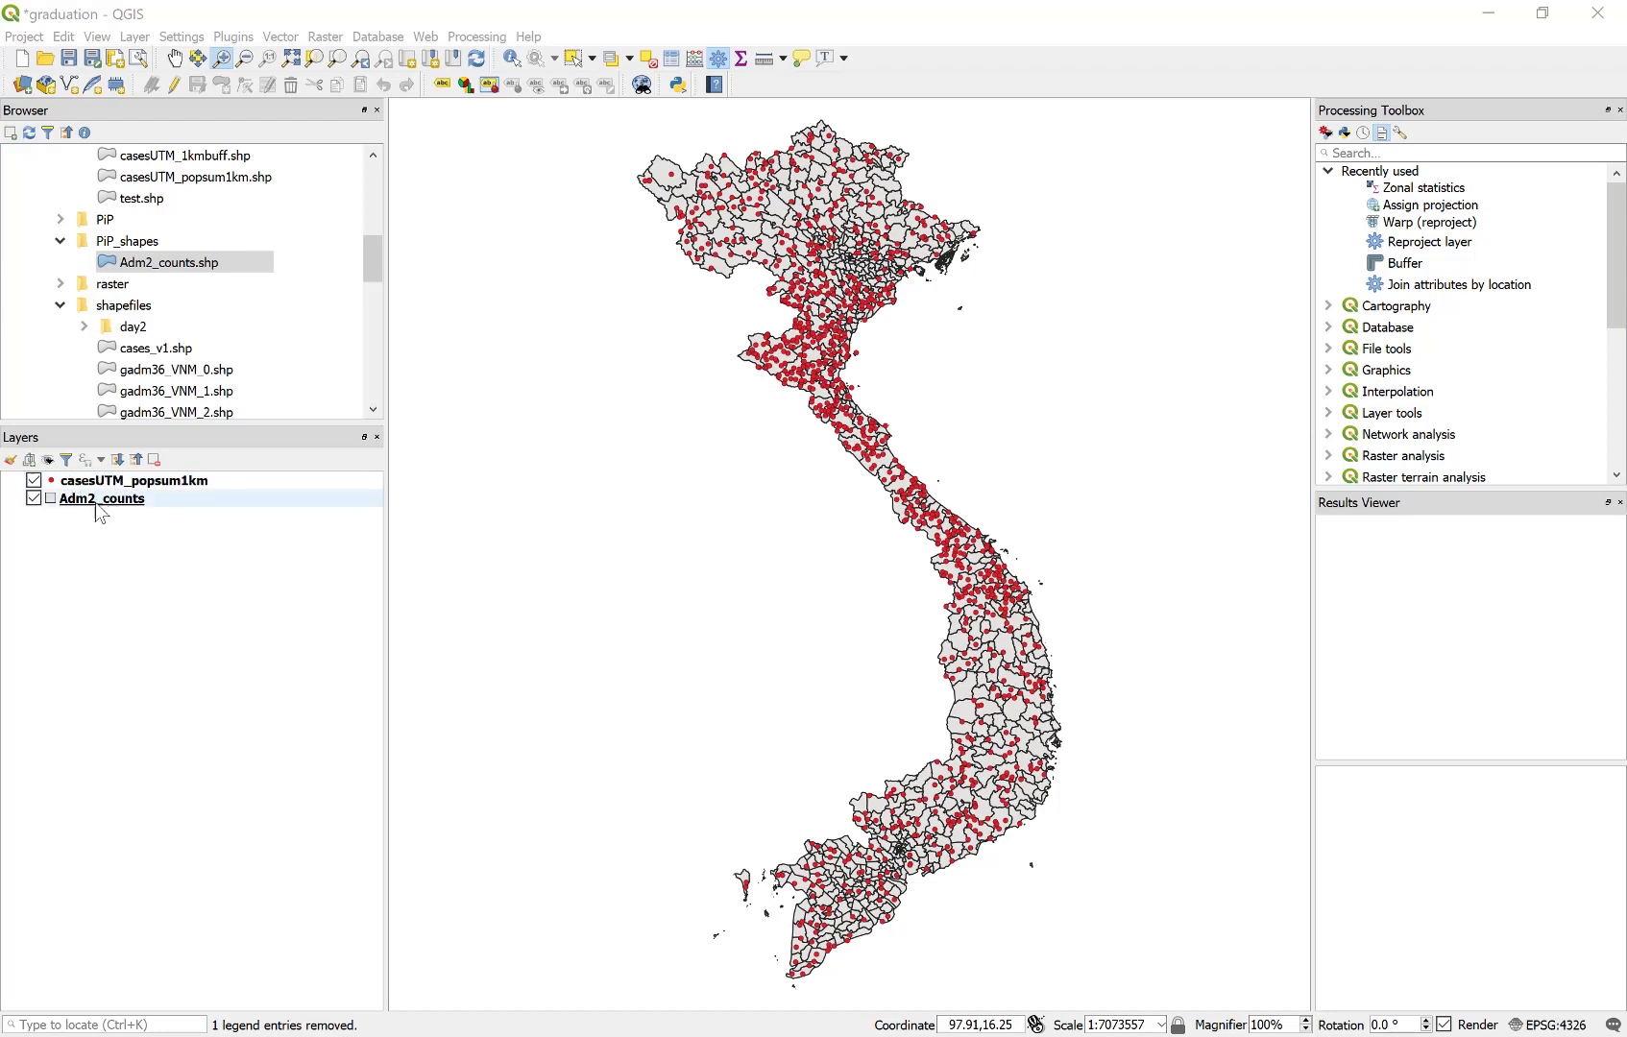
- Hide the casesUTM_popsum1km points and select the Adm2_counts district layer
{"action": "key", "text": "Up"}
{"action": "key", "text": "space"}
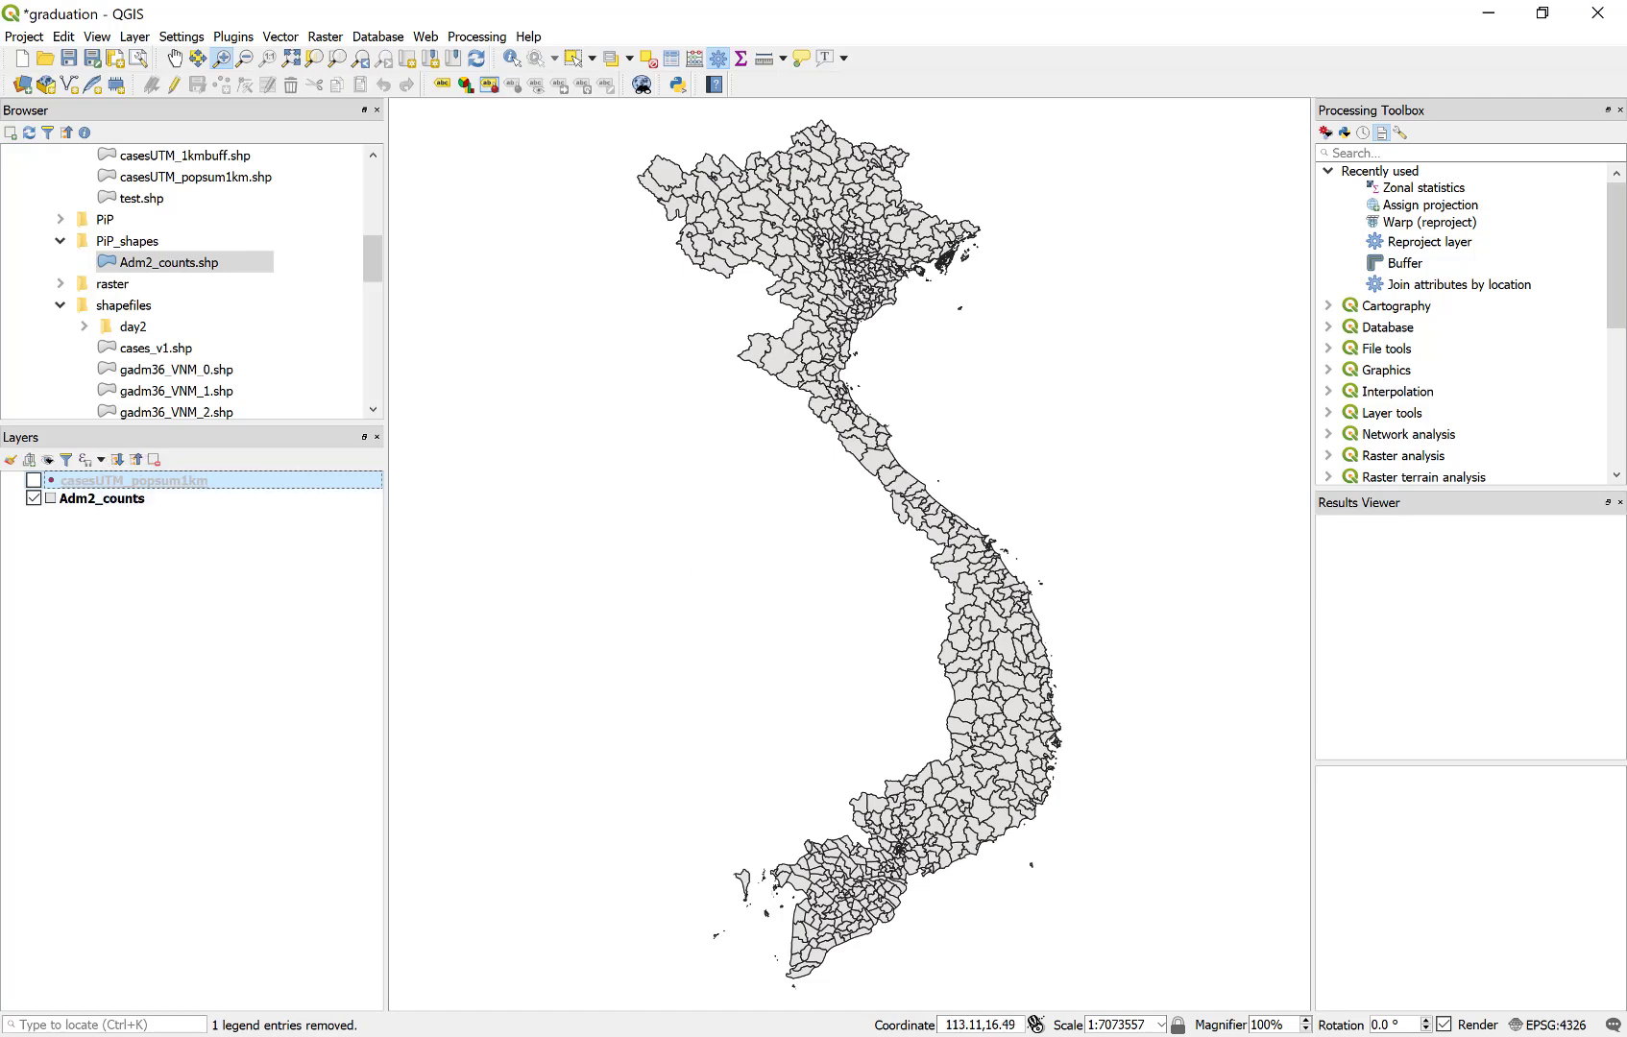
{"action": "left_click", "coordinate": [101, 499]}
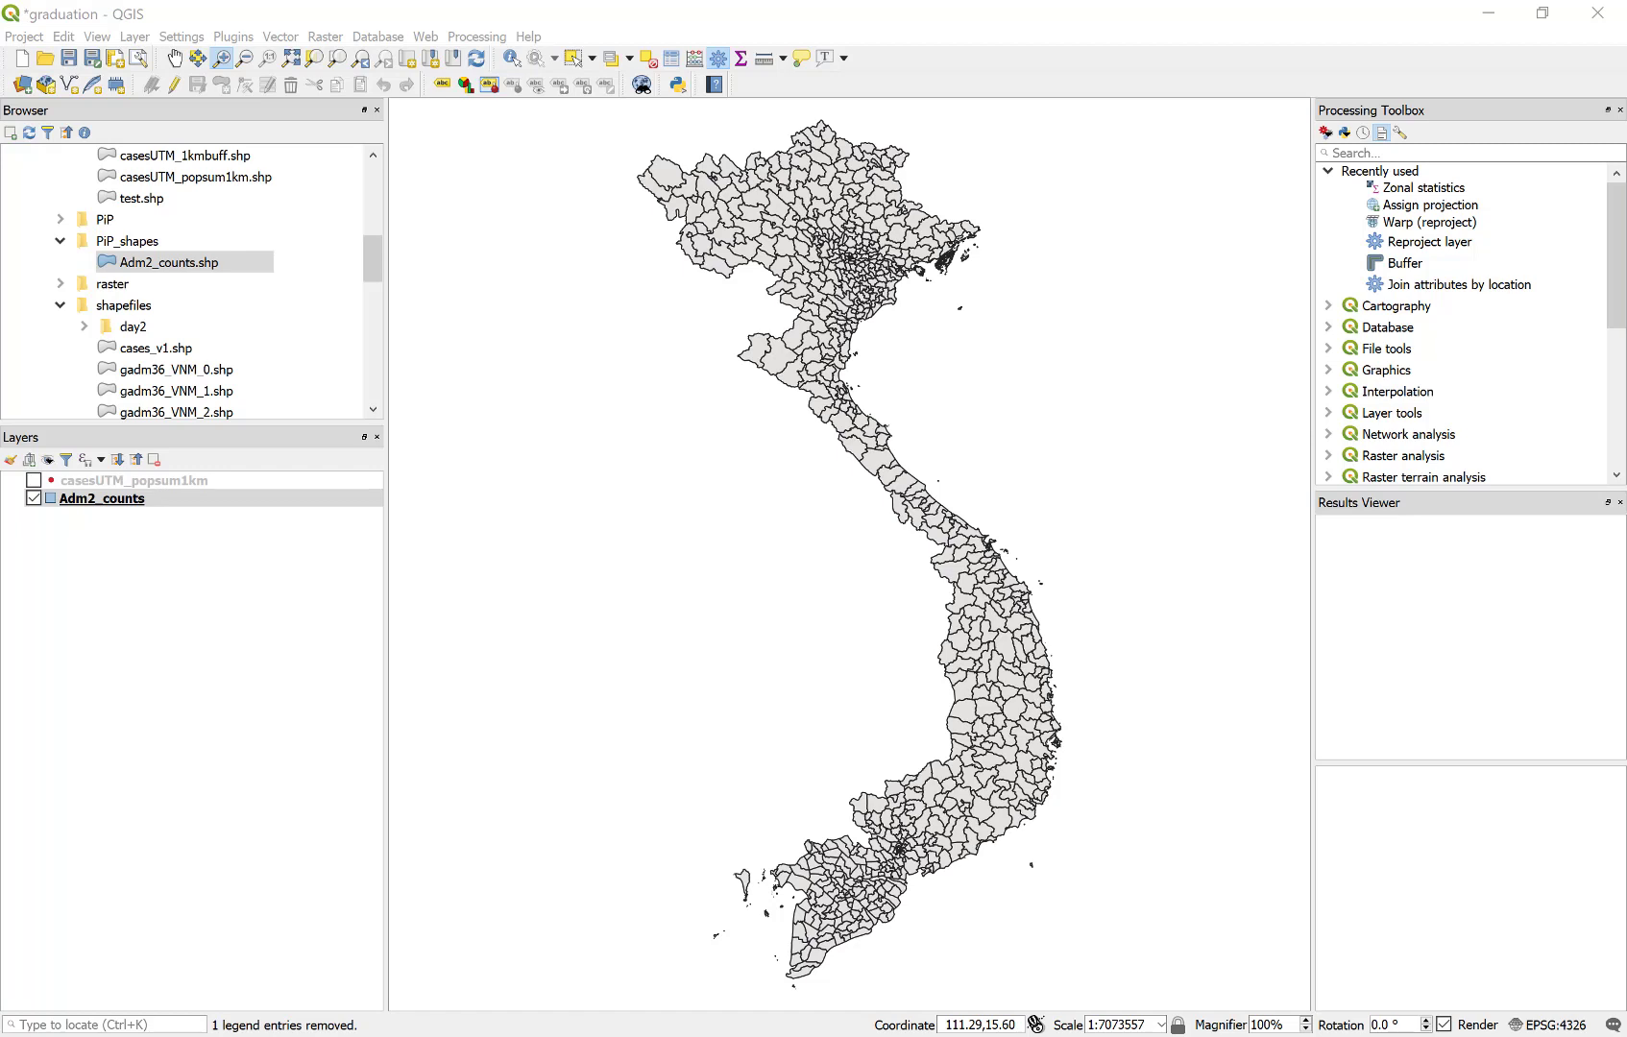
{"action": "right_click", "coordinate": [103, 506]}
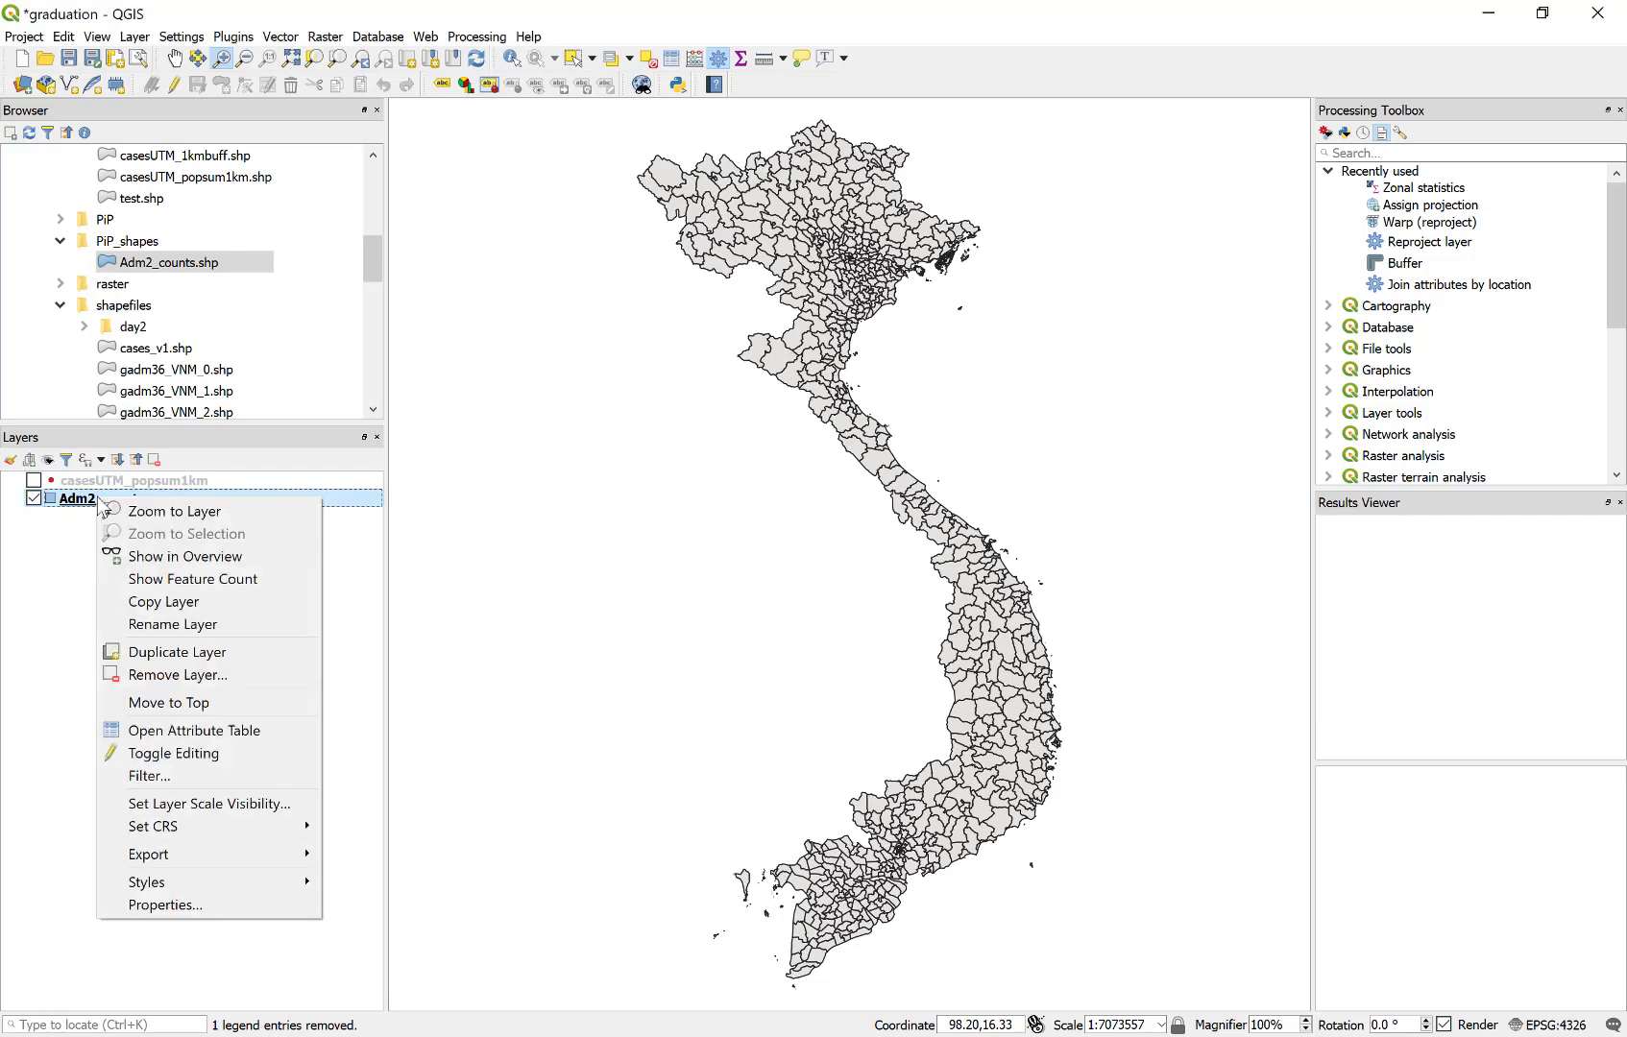
{"action": "left_click", "coordinate": [235, 729]}
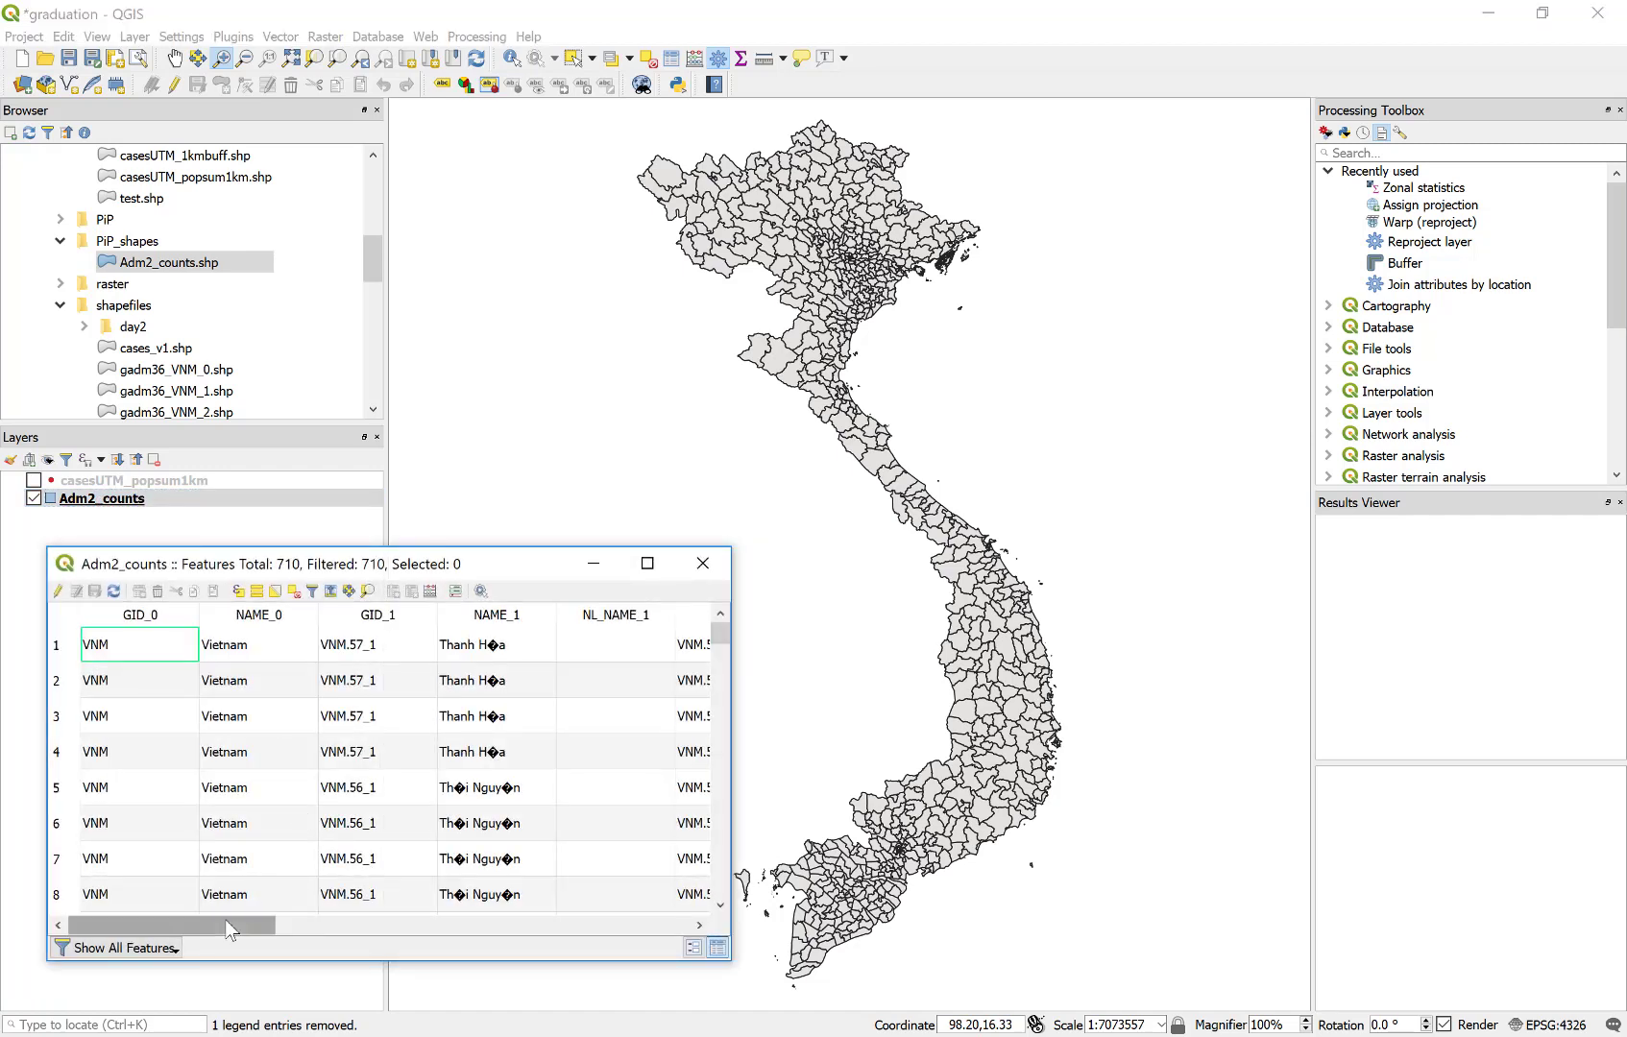
{"action": "left_click_drag", "start_coordinate": [231, 928], "coordinate": [641, 905]}
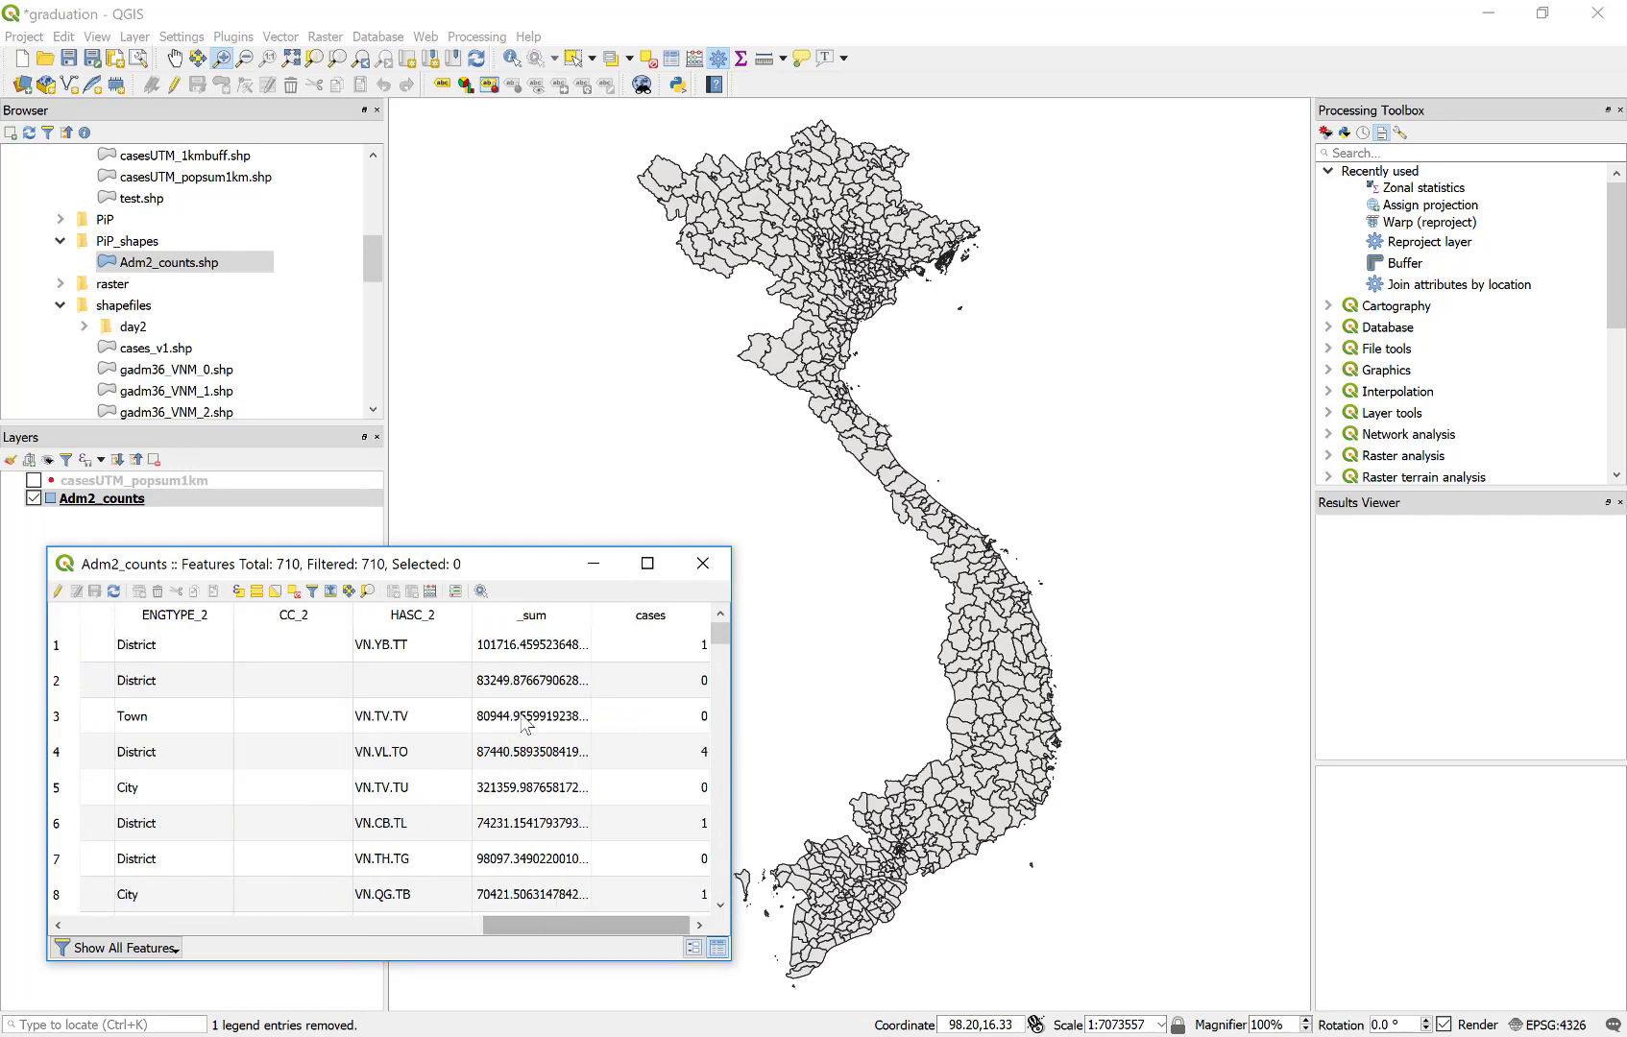
{"action": "left_click", "coordinate": [697, 565]}
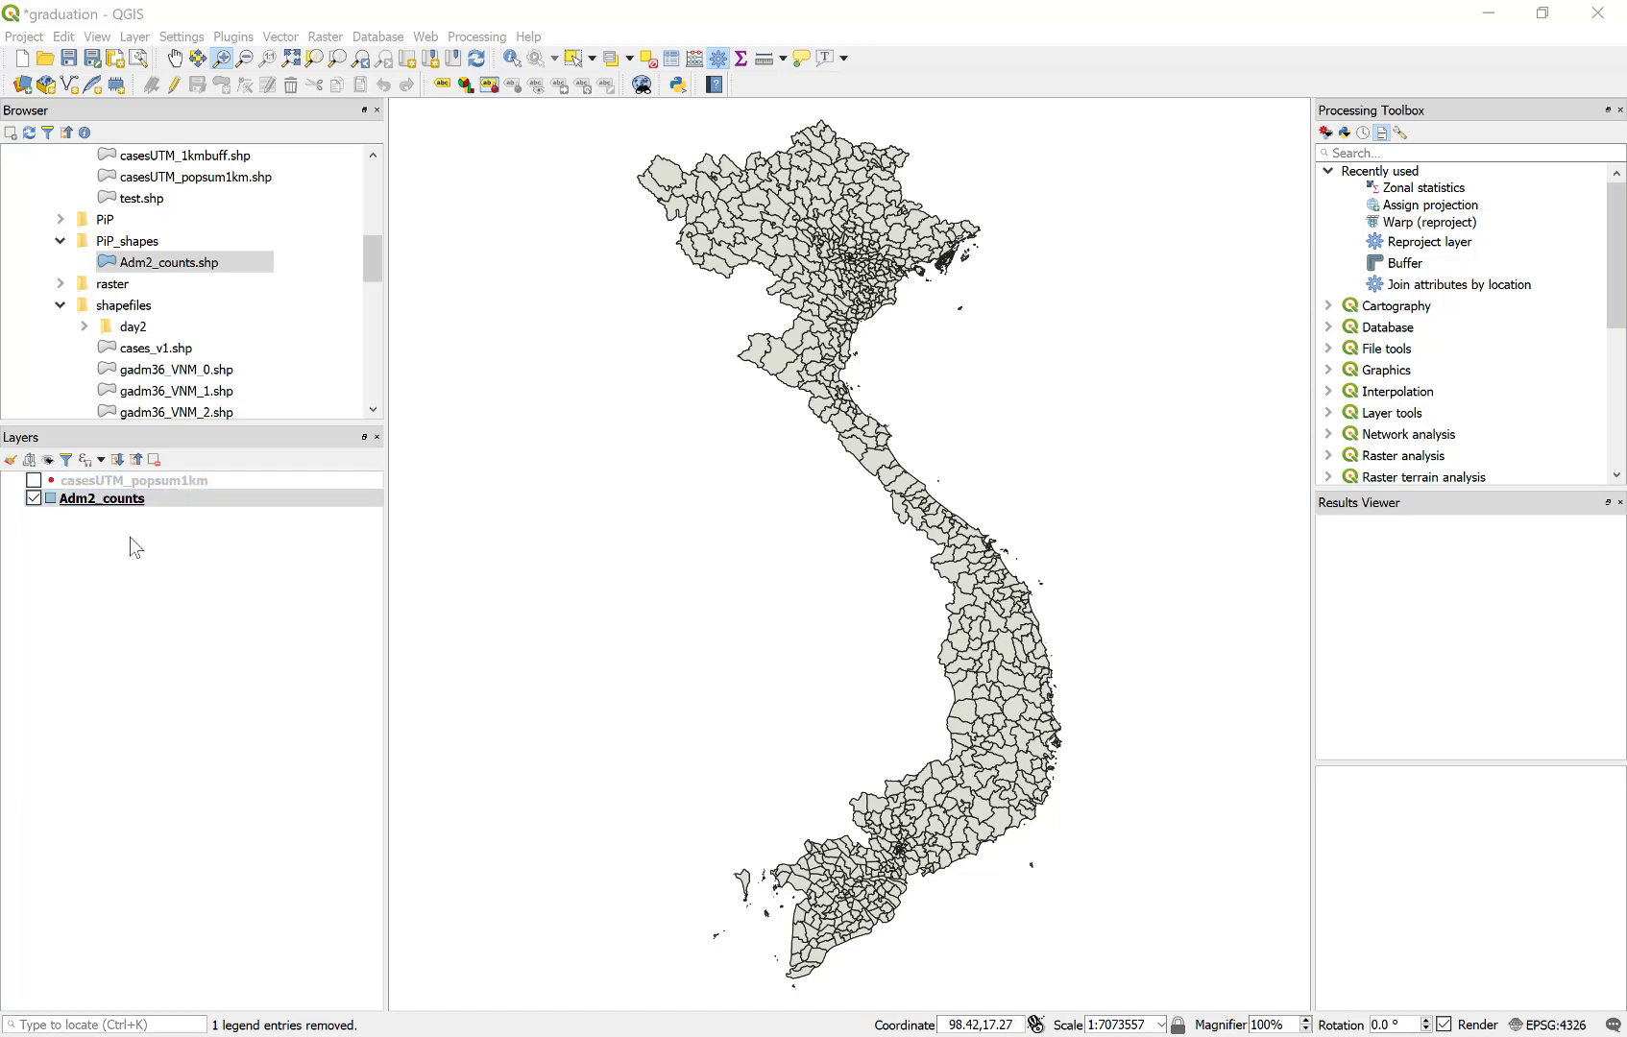
{"action": "left_click", "coordinate": [108, 501]}
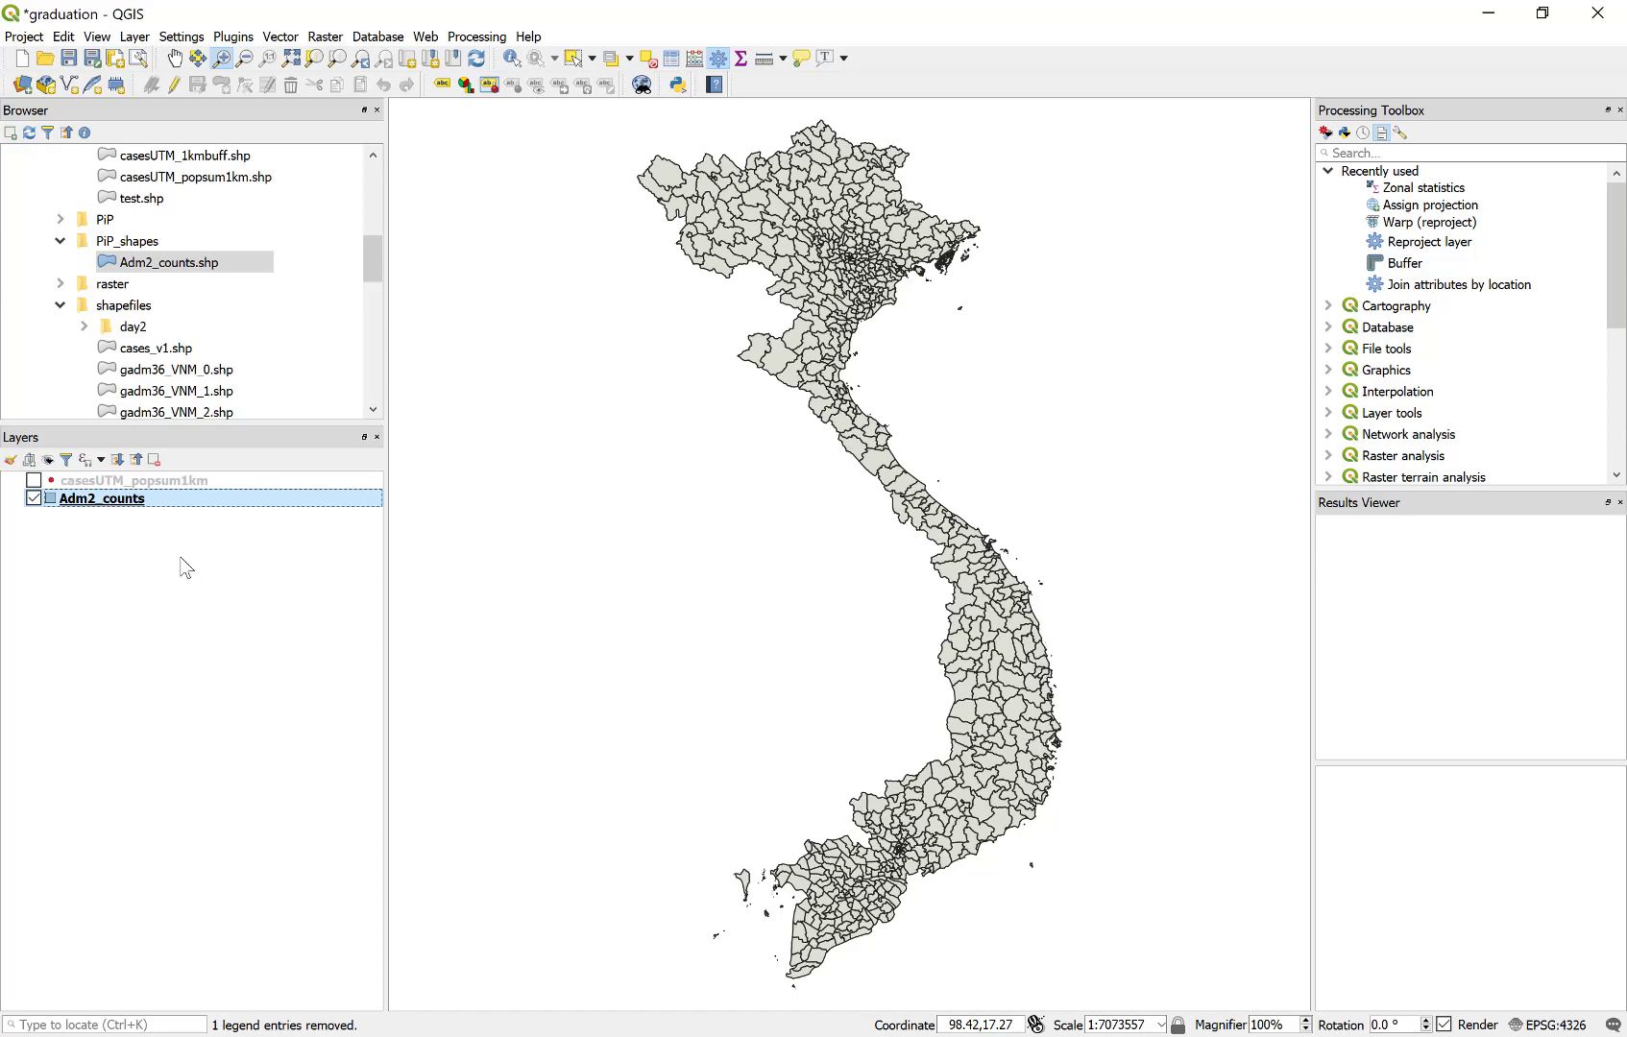
- Open the Adm2_counts symbology and switch it to Graduated on the _sum field
{"action": "double_click", "coordinate": [125, 499]}
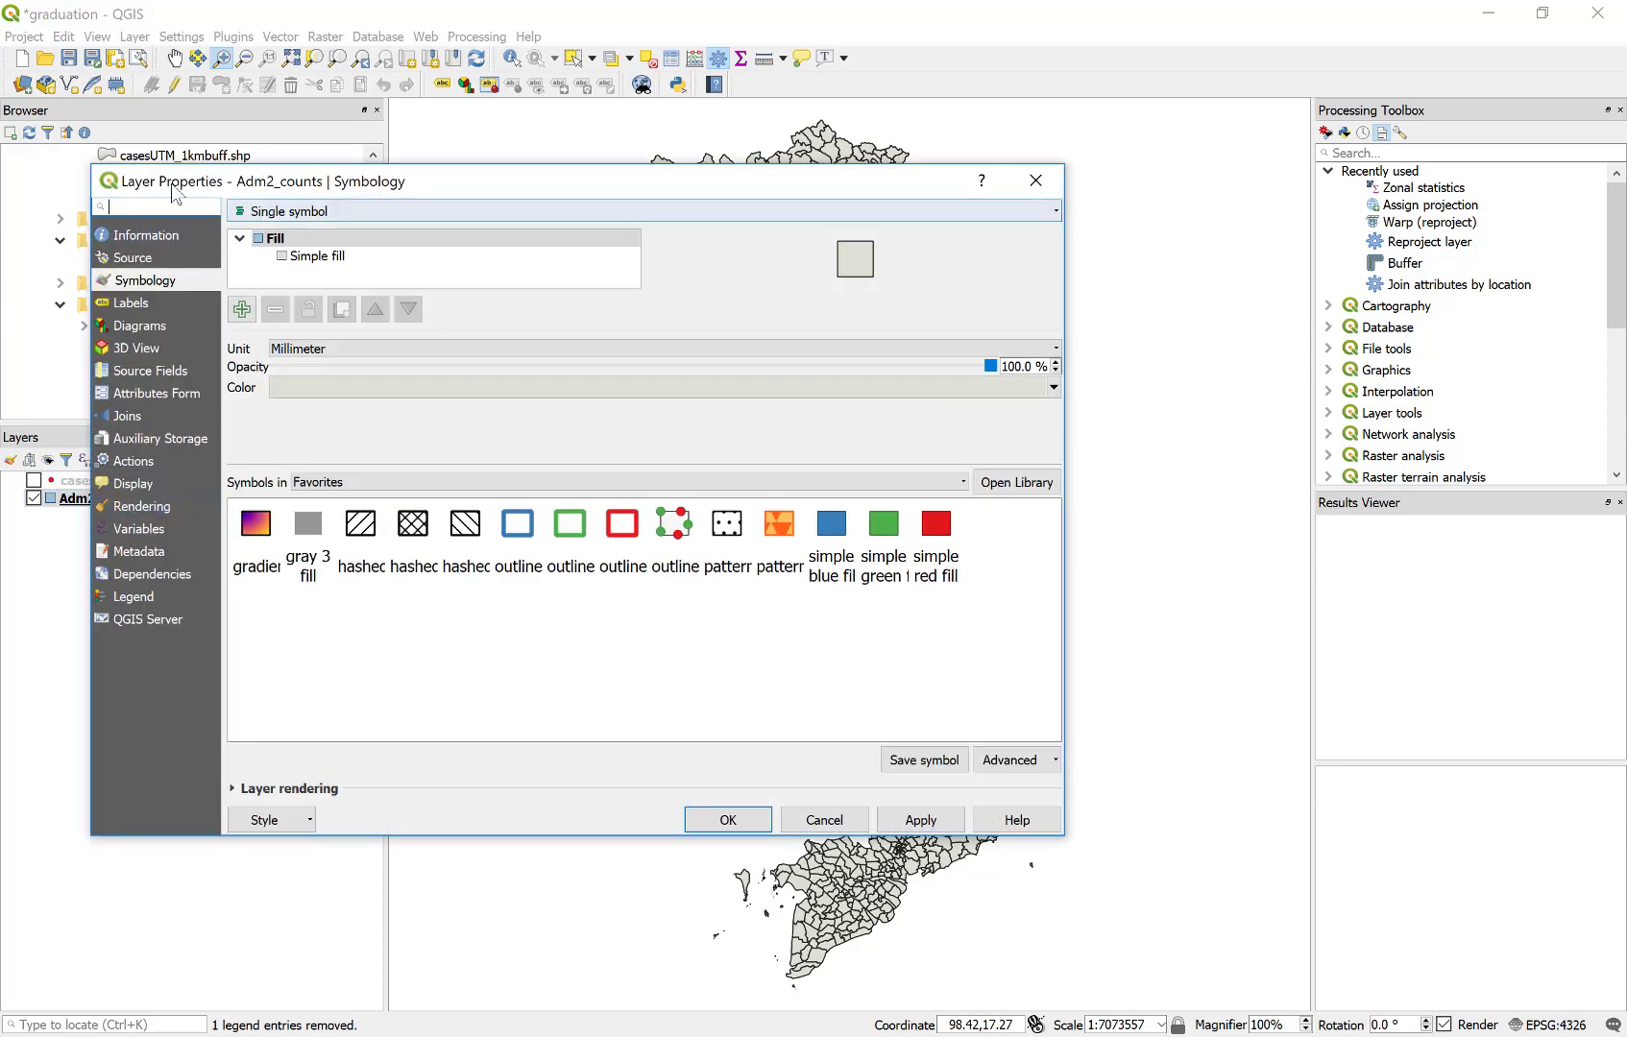
{"action": "left_click_drag", "start_coordinate": [192, 188], "coordinate": [309, 242]}
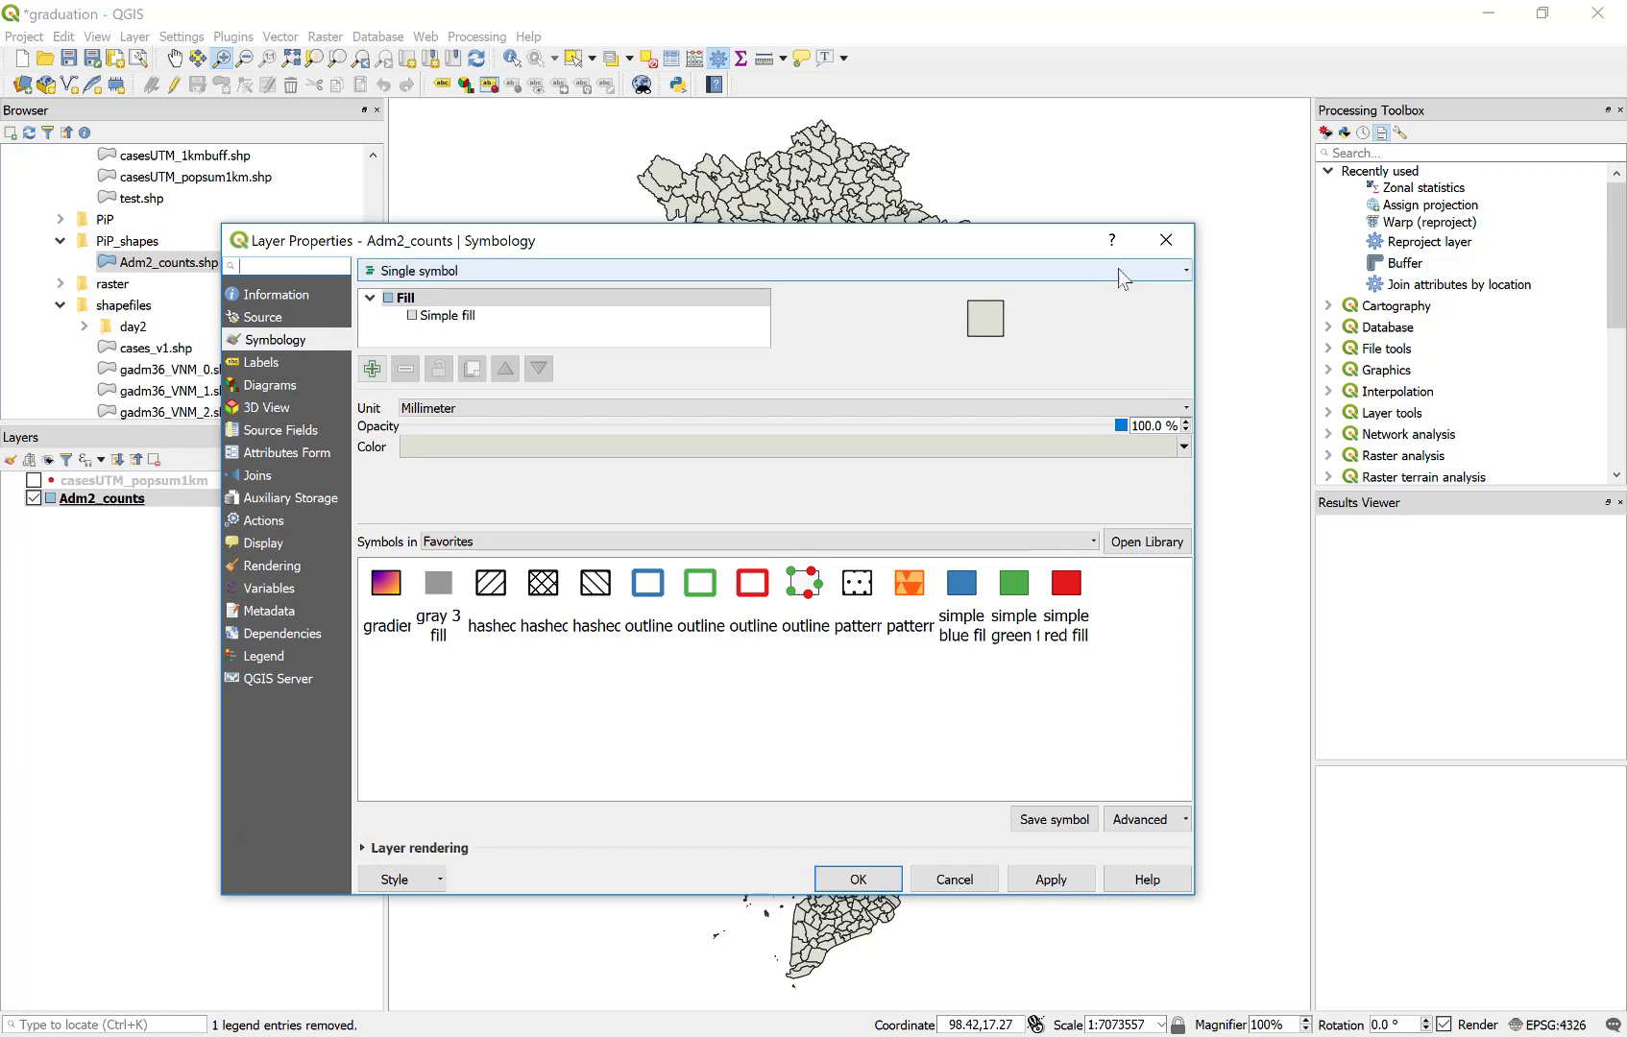
{"action": "left_click", "coordinate": [1183, 279]}
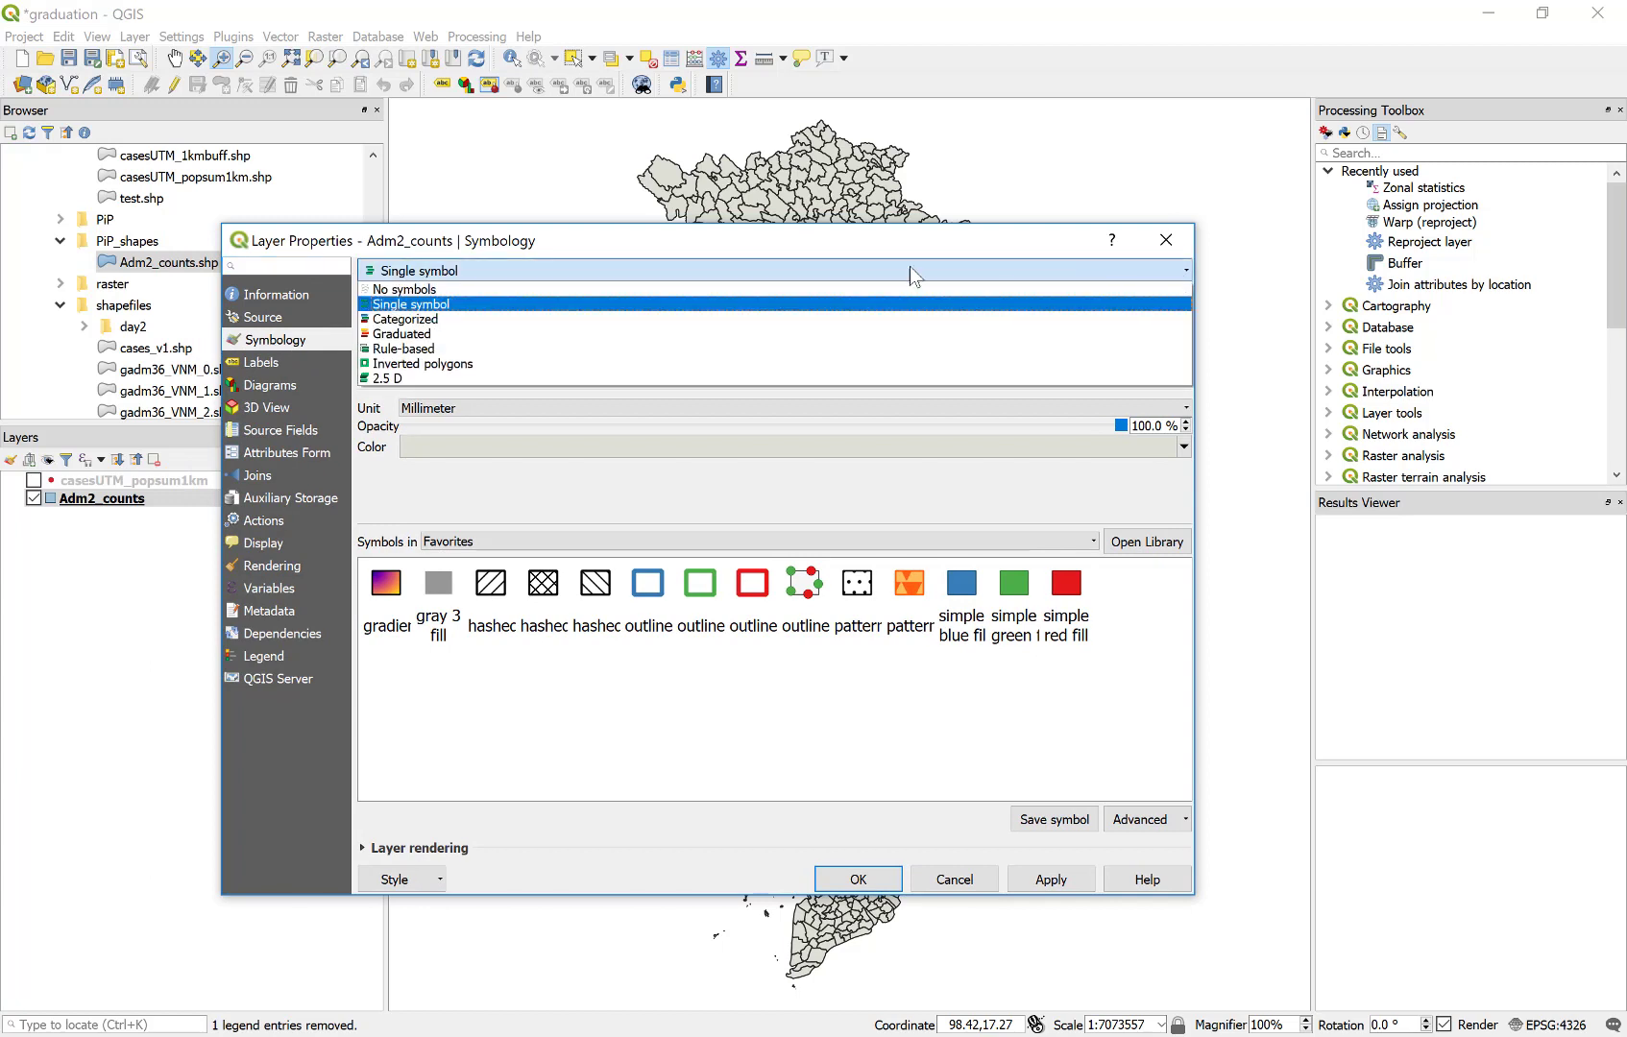
{"action": "left_click", "coordinate": [426, 335]}
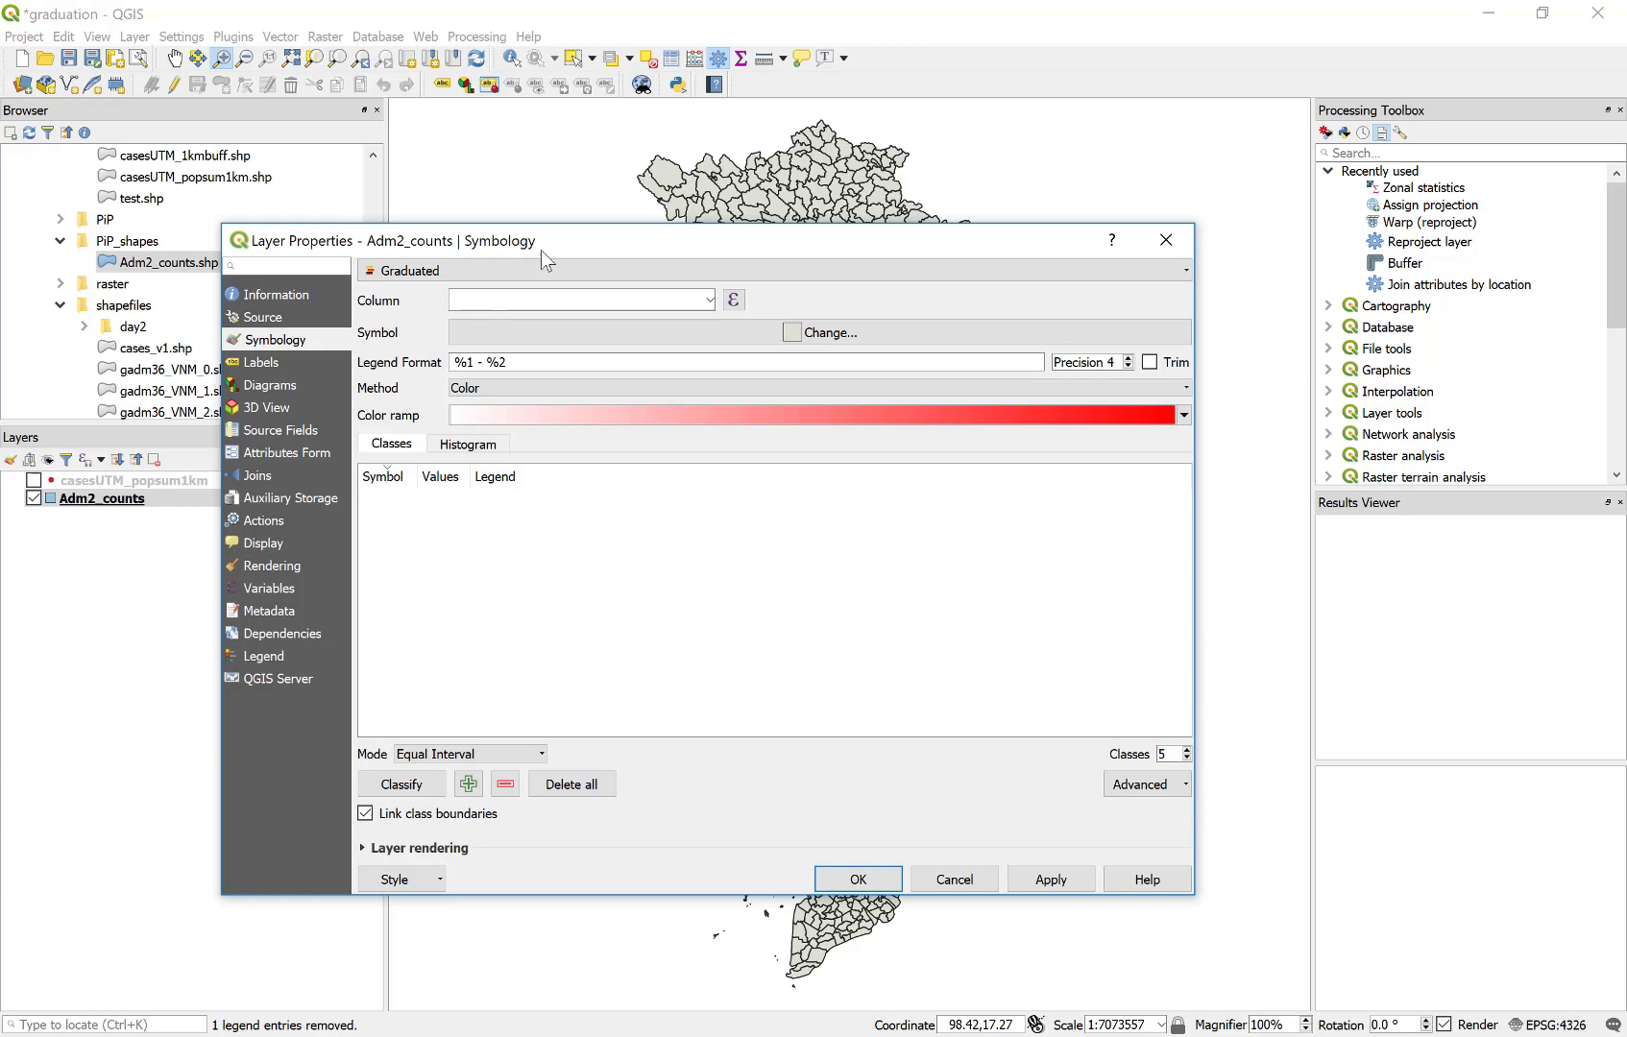
{"action": "left_click", "coordinate": [706, 298]}
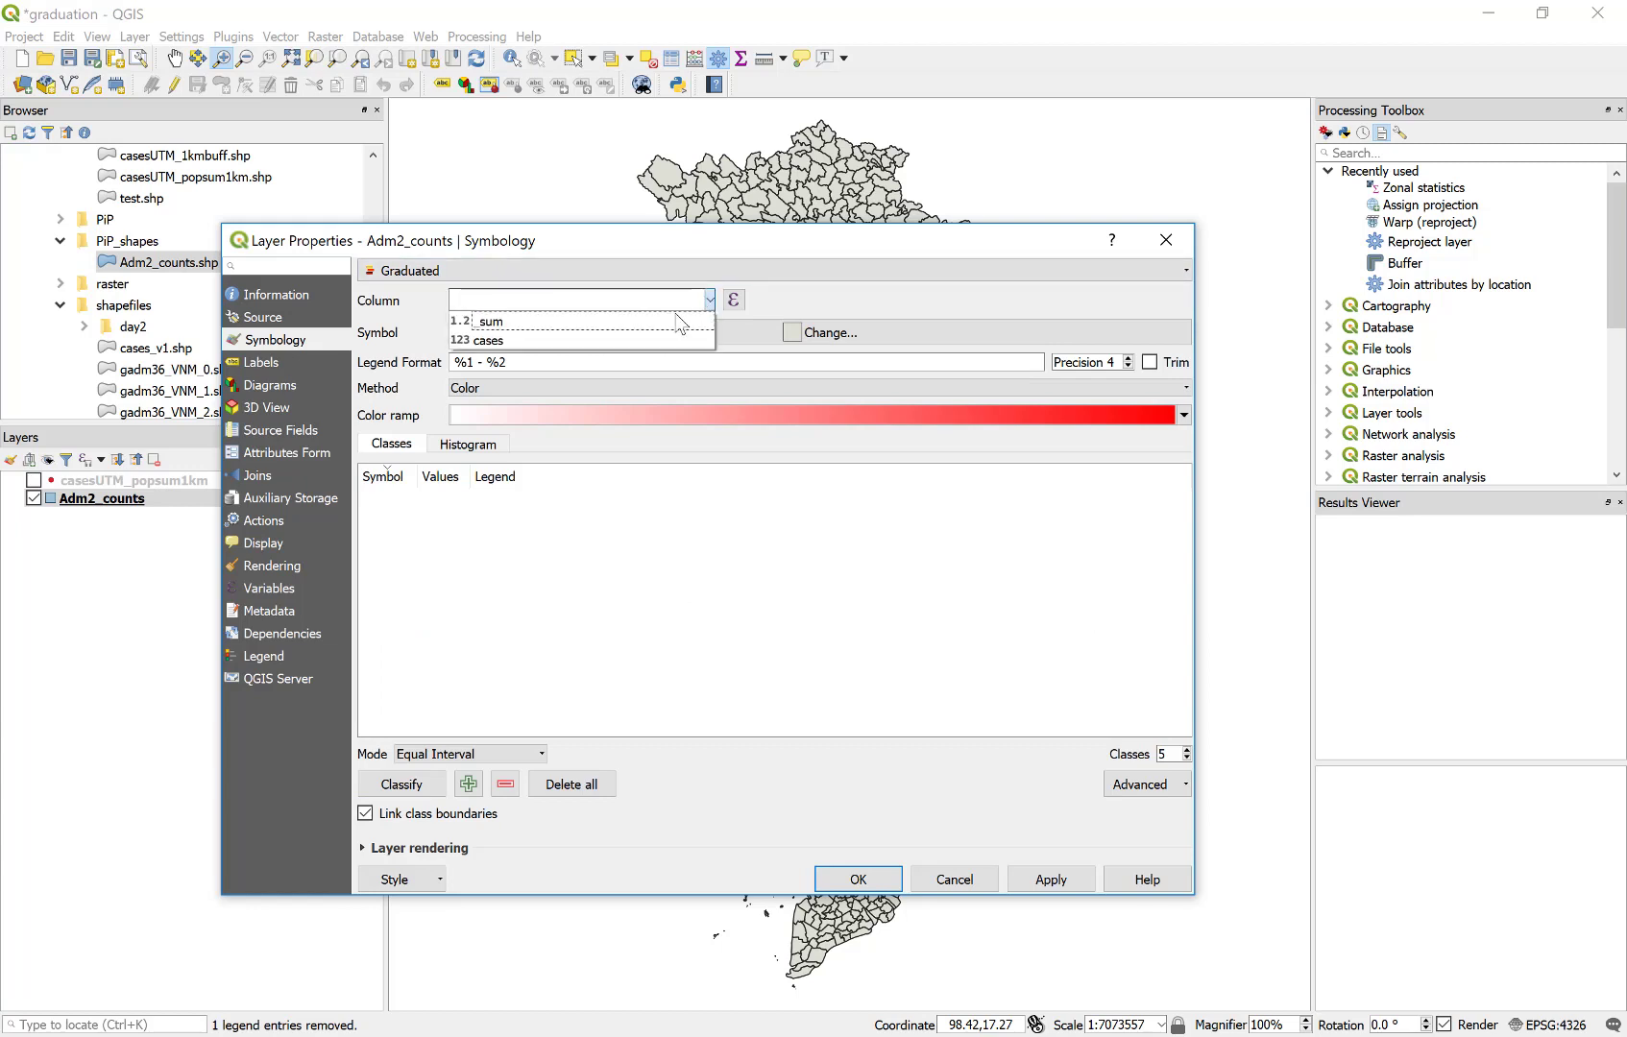
{"action": "left_click", "coordinate": [622, 326]}
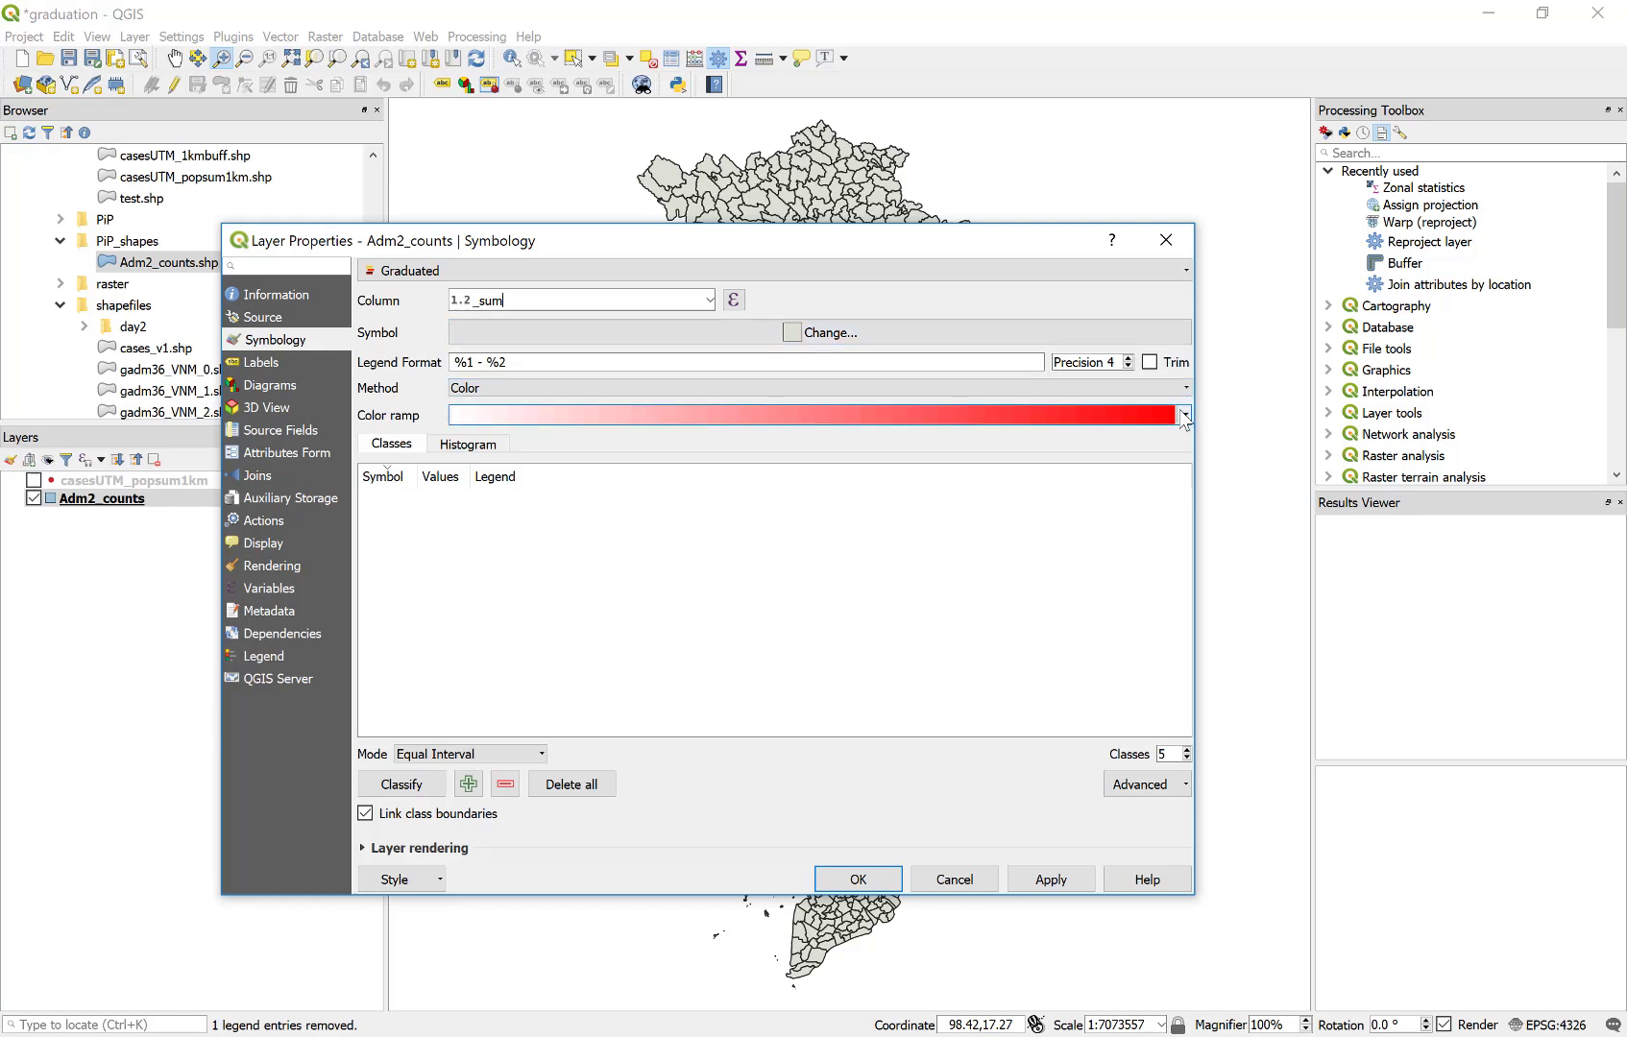
- Apply the Viridis colour ramp, inverted to run yellow to purple
{"action": "left_click", "coordinate": [1184, 414]}
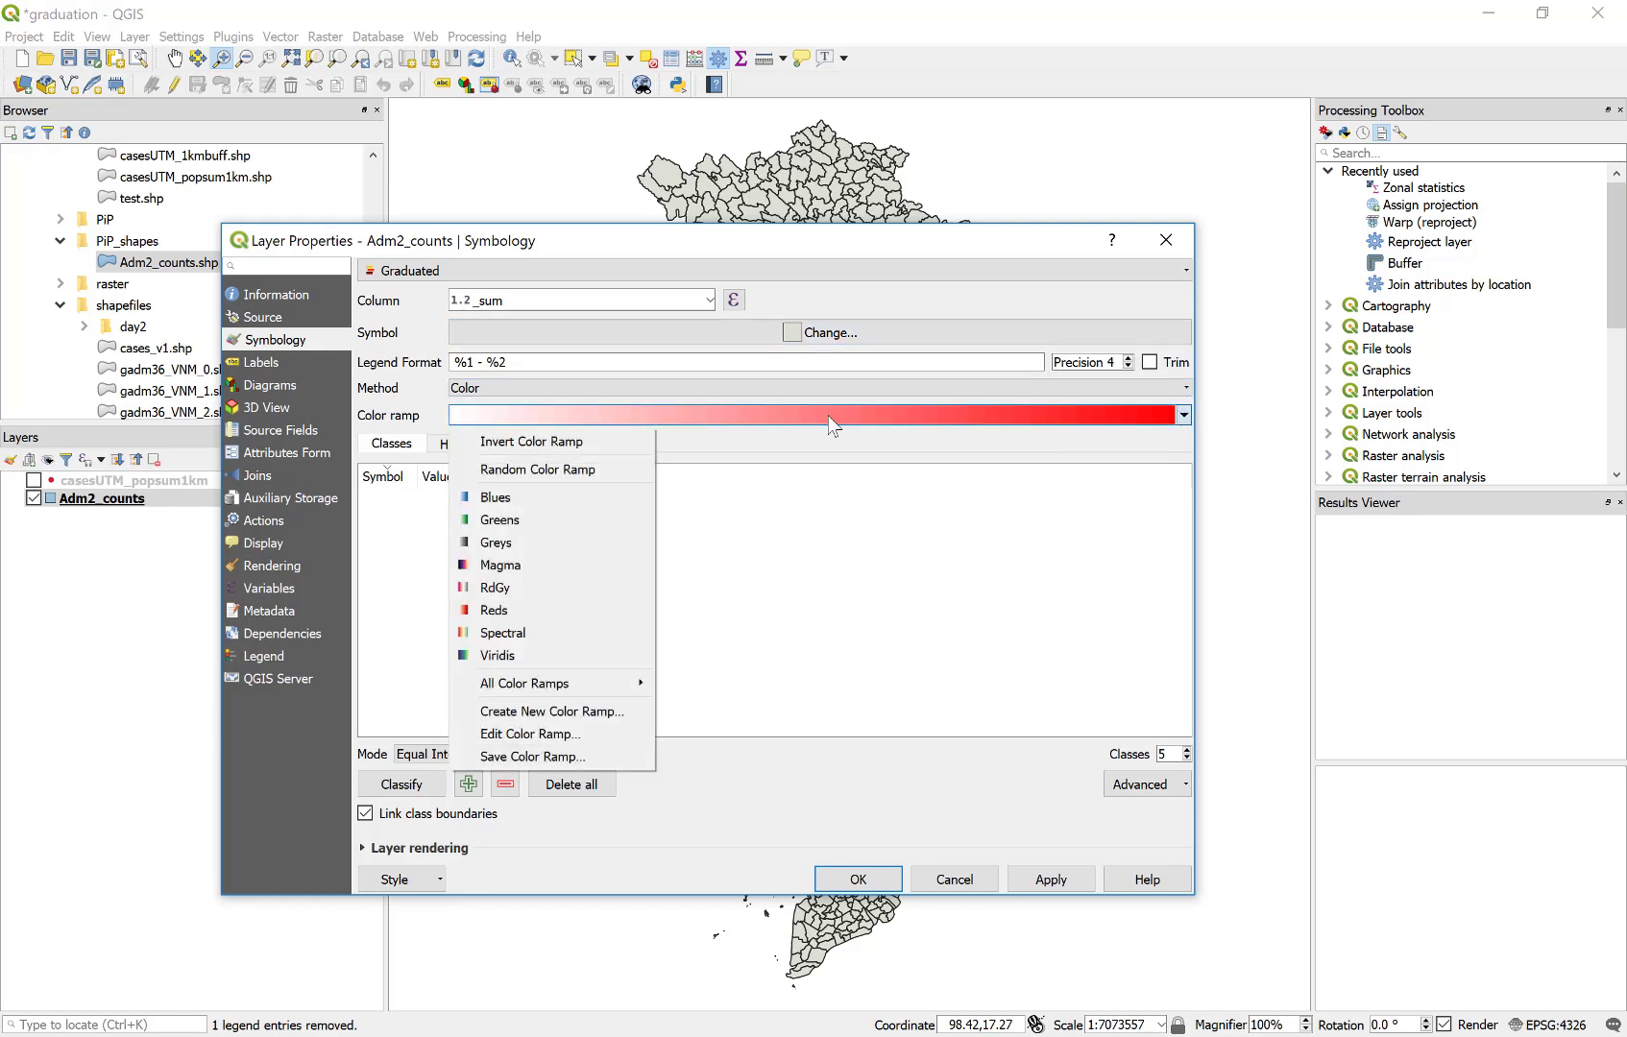
{"action": "left_click", "coordinate": [534, 655]}
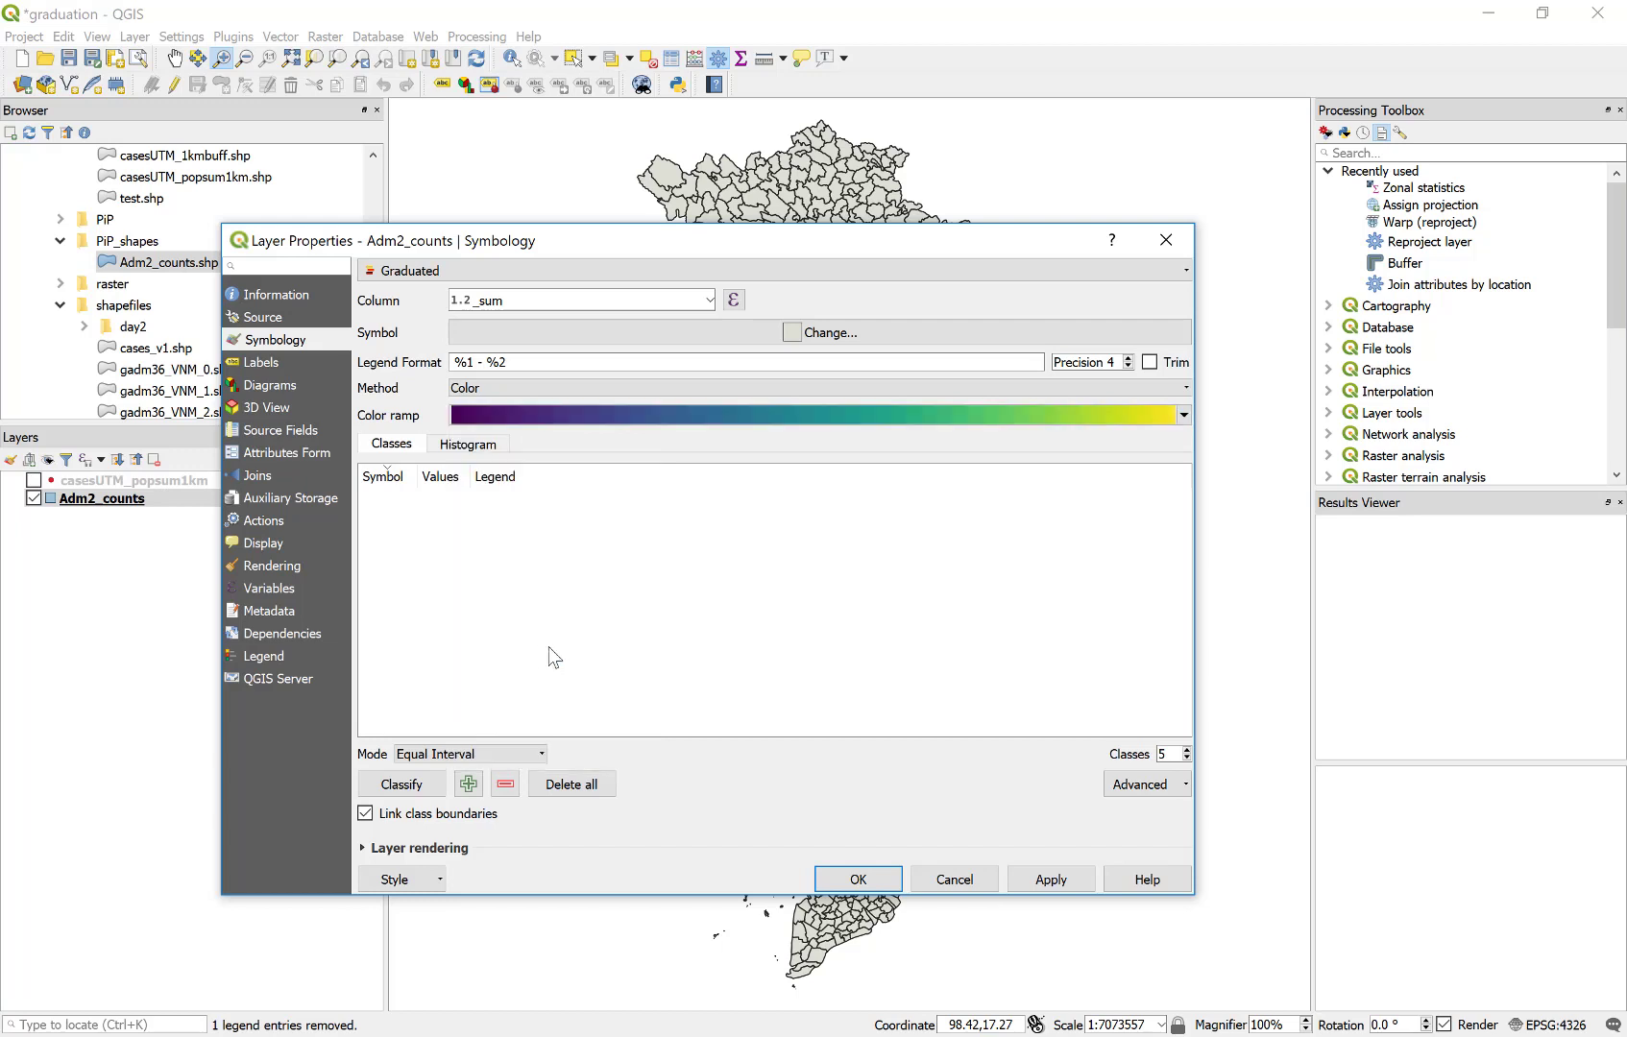
{"action": "left_click", "coordinate": [1184, 415]}
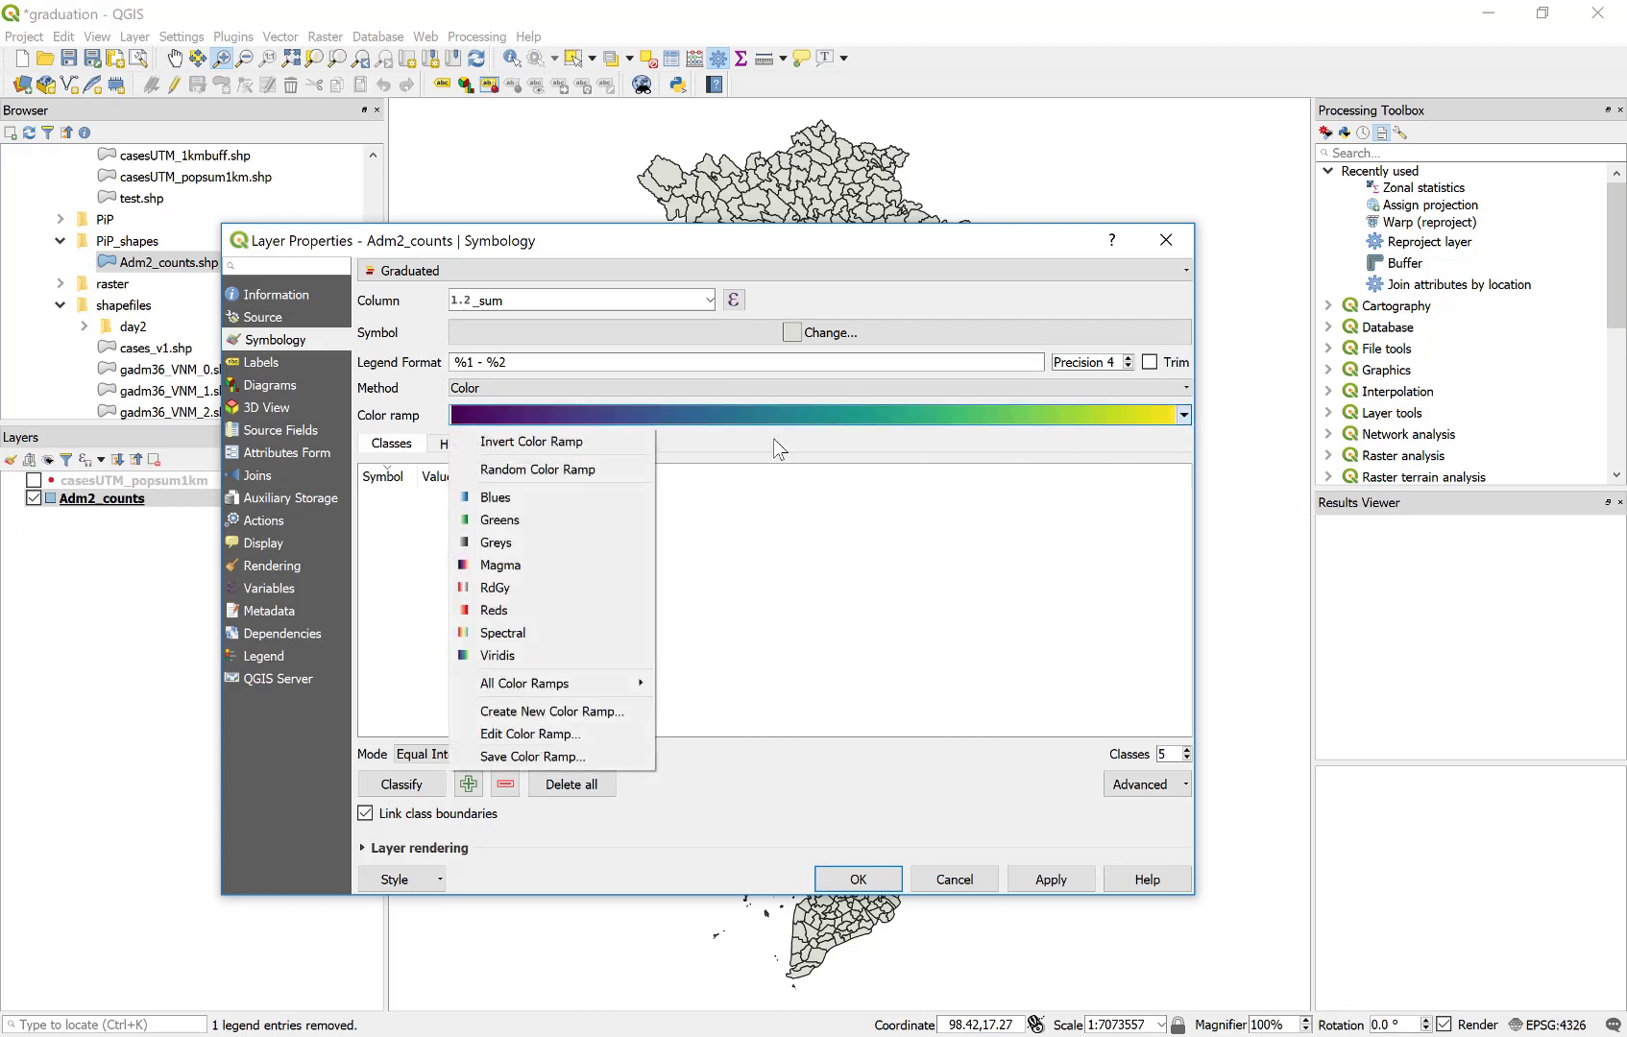
{"action": "left_click", "coordinate": [592, 440]}
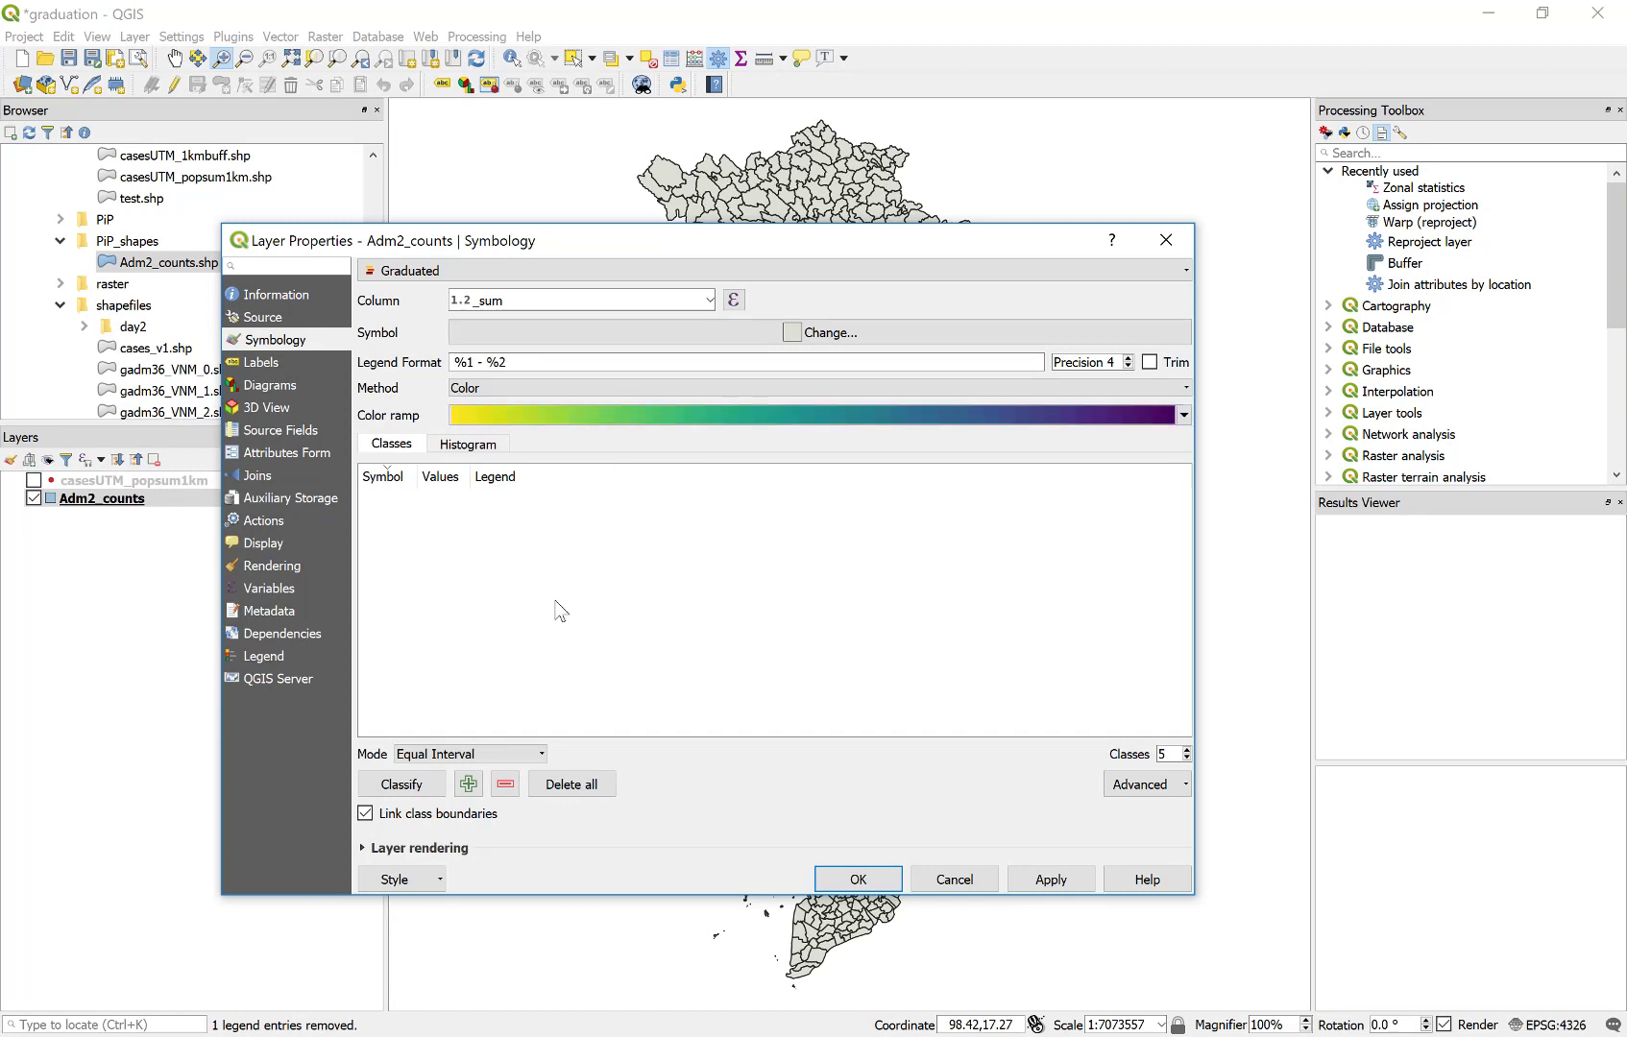
- Classify the districts with Natural Breaks (Jenks) into 10 classes and apply
{"action": "left_click", "coordinate": [510, 758]}
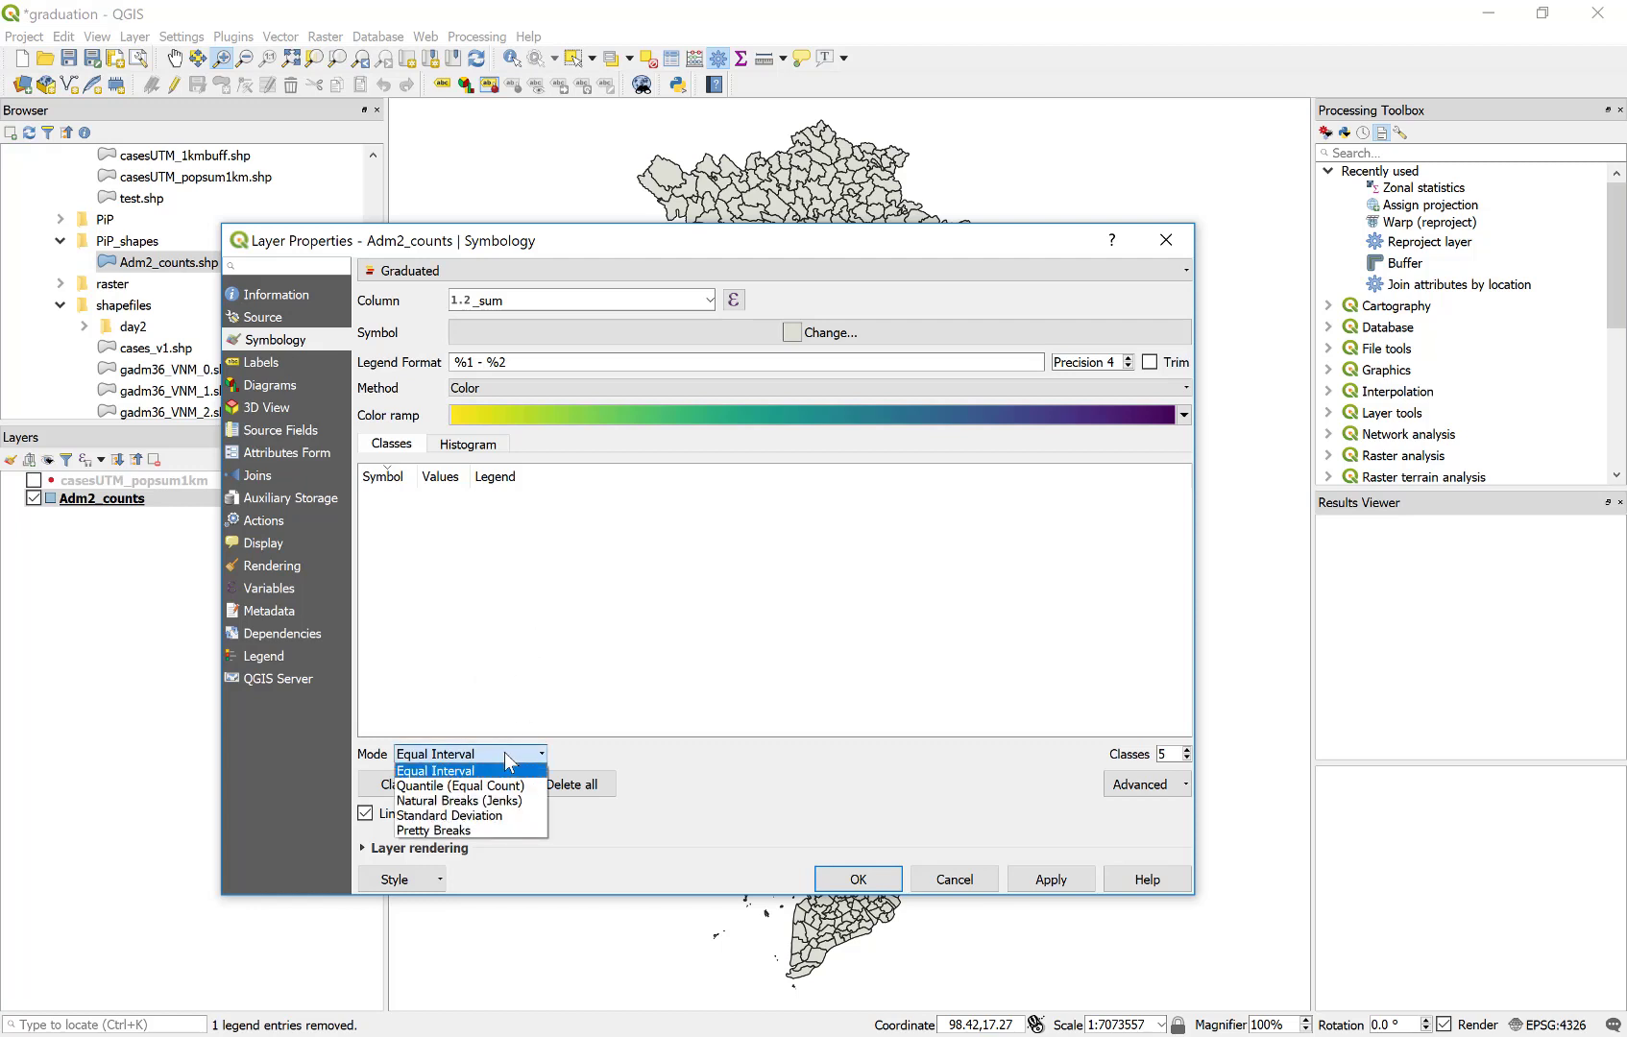
{"action": "left_click", "coordinate": [510, 802]}
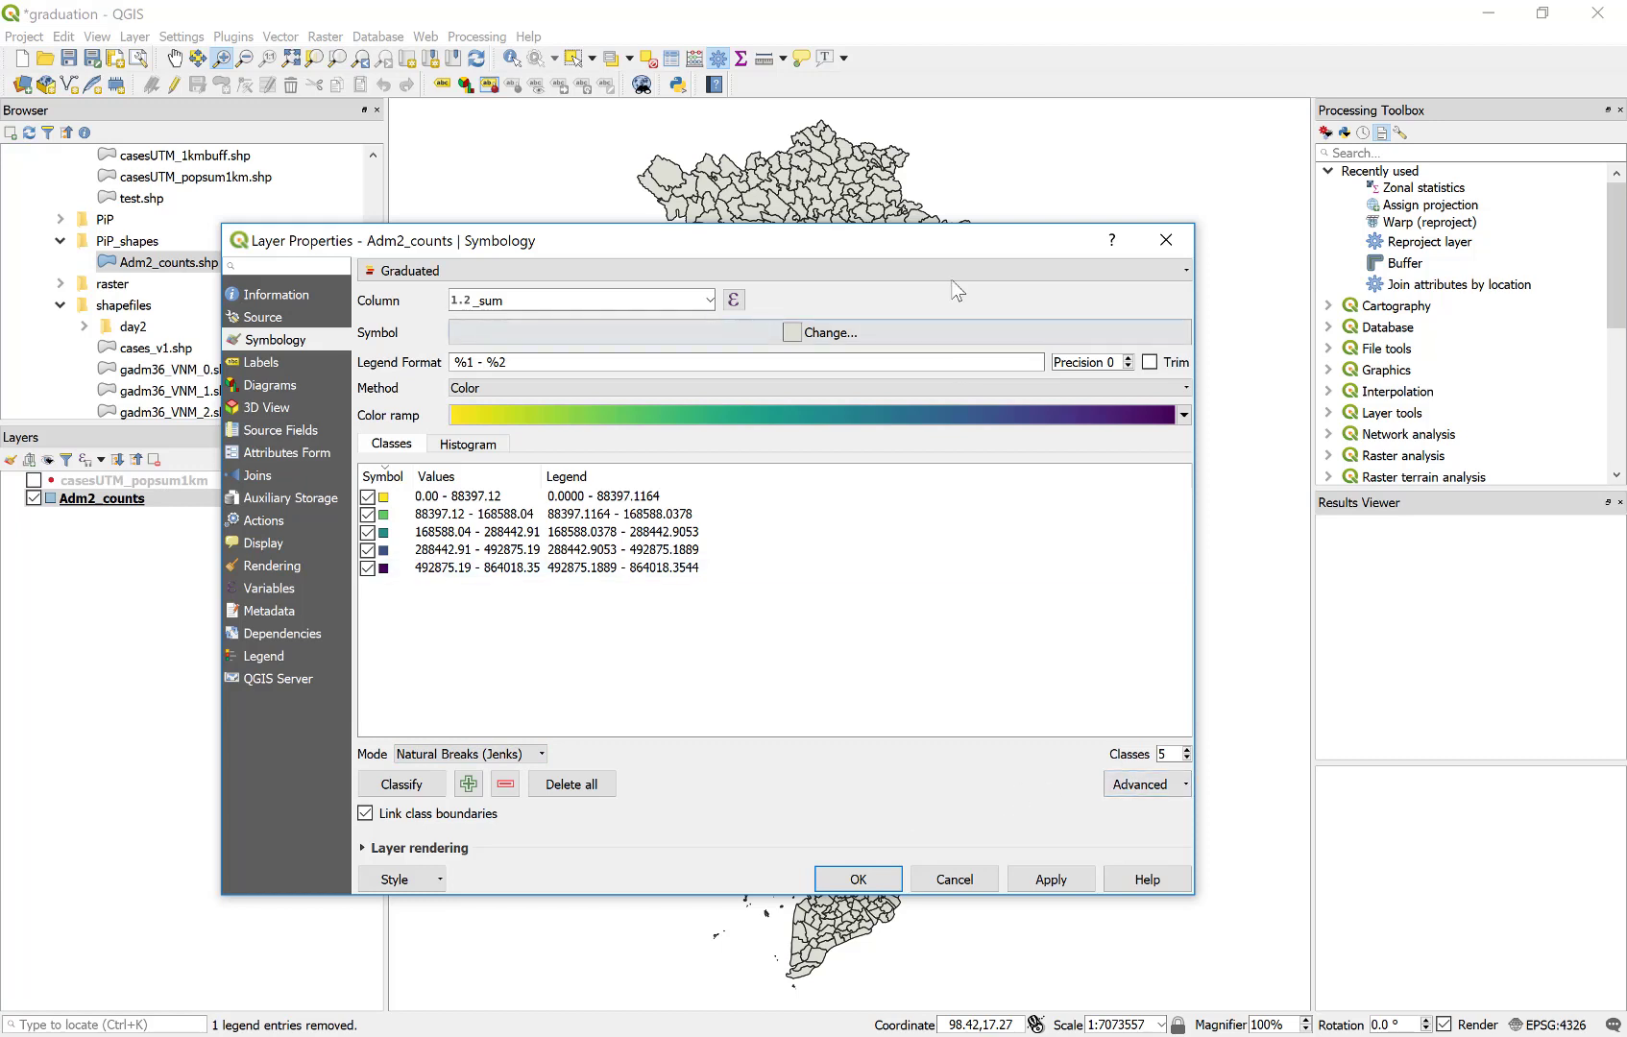
{"action": "double_click", "coordinate": [1164, 754]}
{"action": "type", "text": "10"}
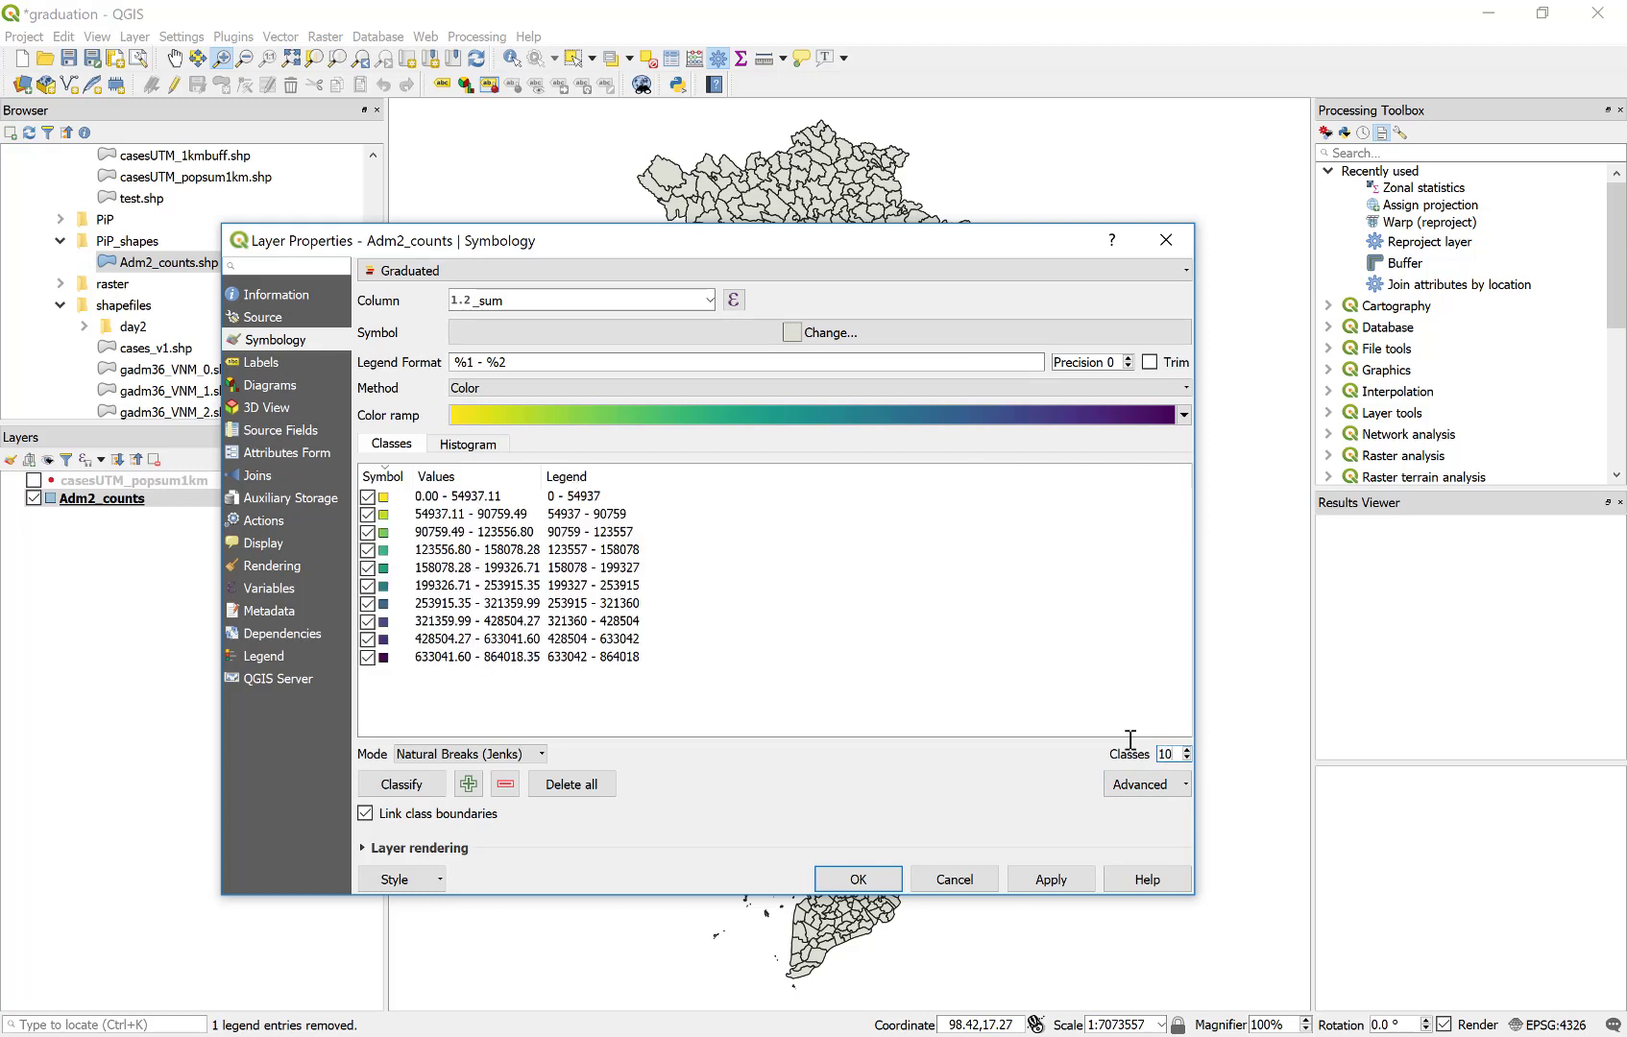
{"action": "left_click", "coordinate": [1057, 878]}
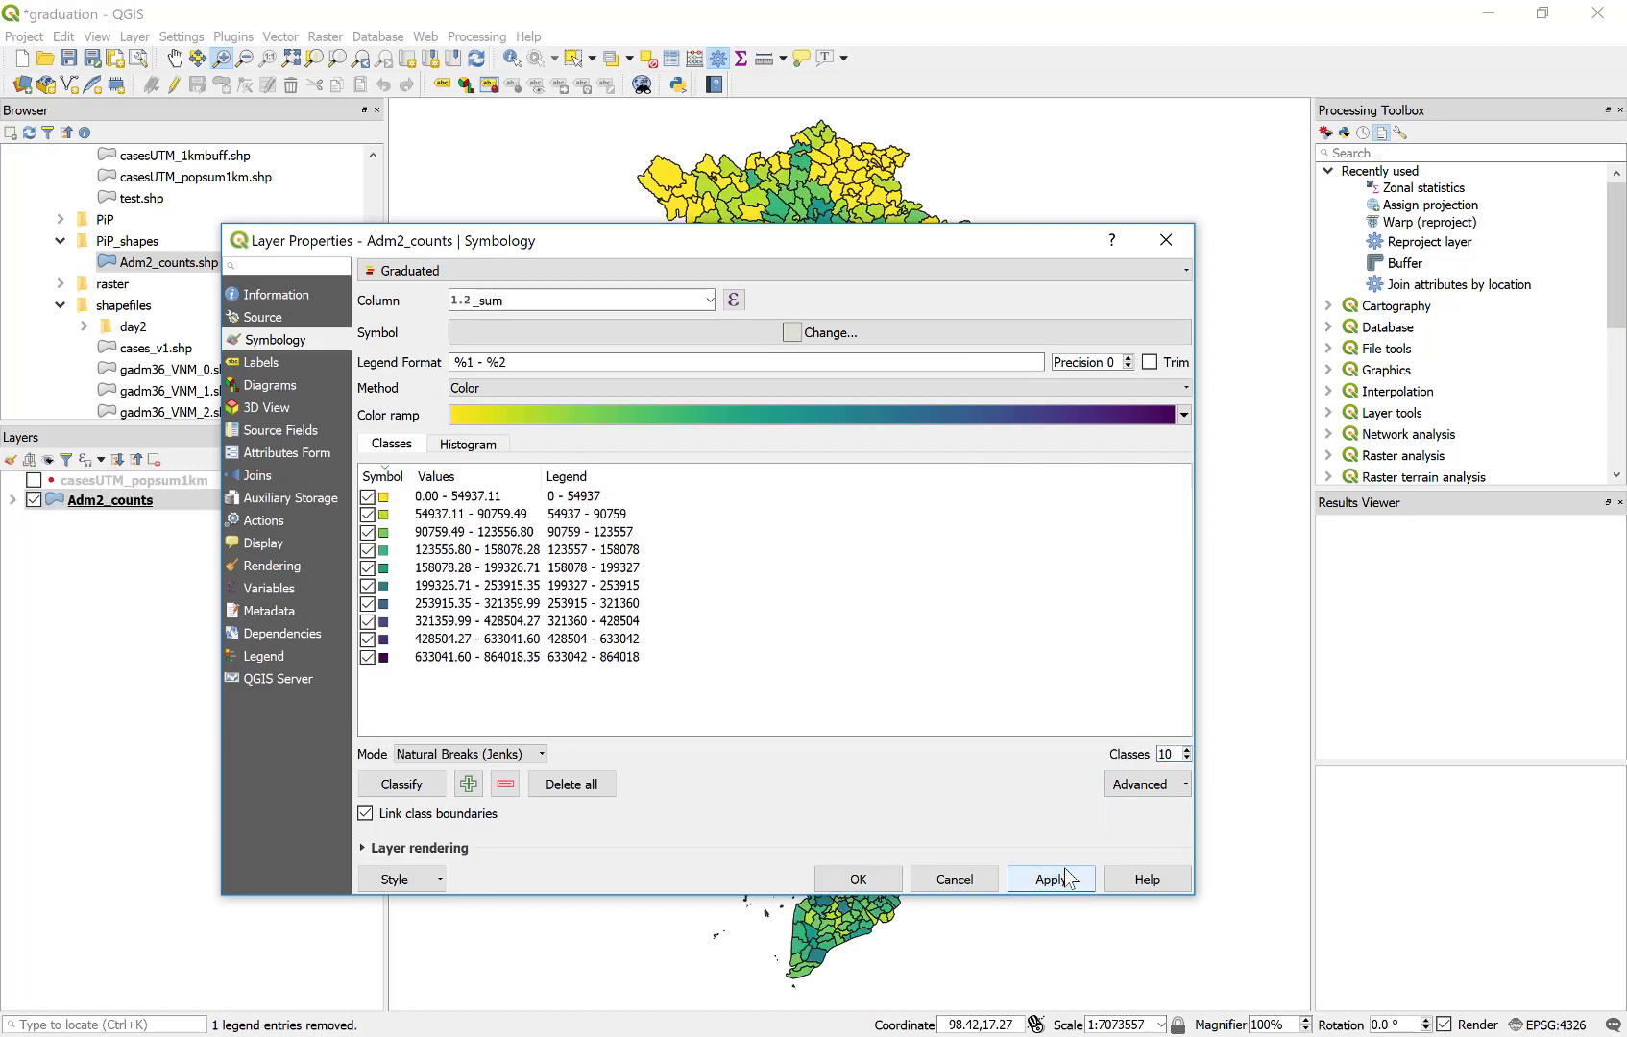
{"action": "left_click", "coordinate": [858, 880]}
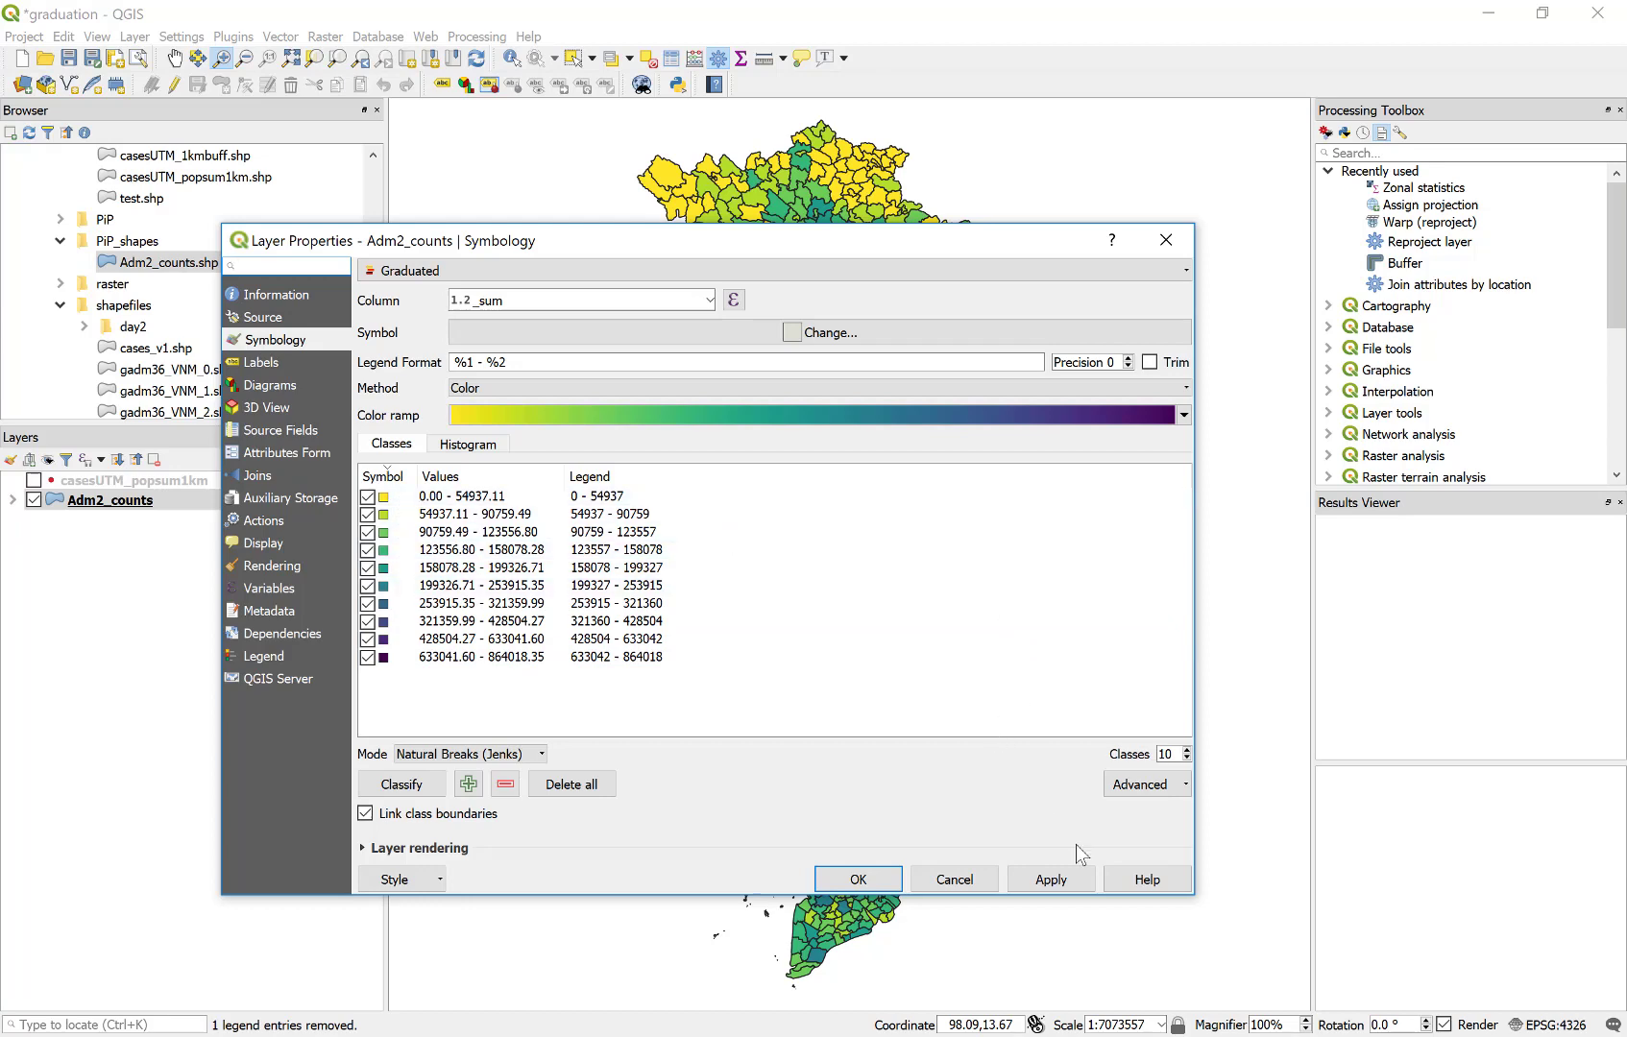
- Apply the 10-class inverted Viridis colouring to the Adm2_counts districts
{"action": "left_click", "coordinate": [1049, 879]}
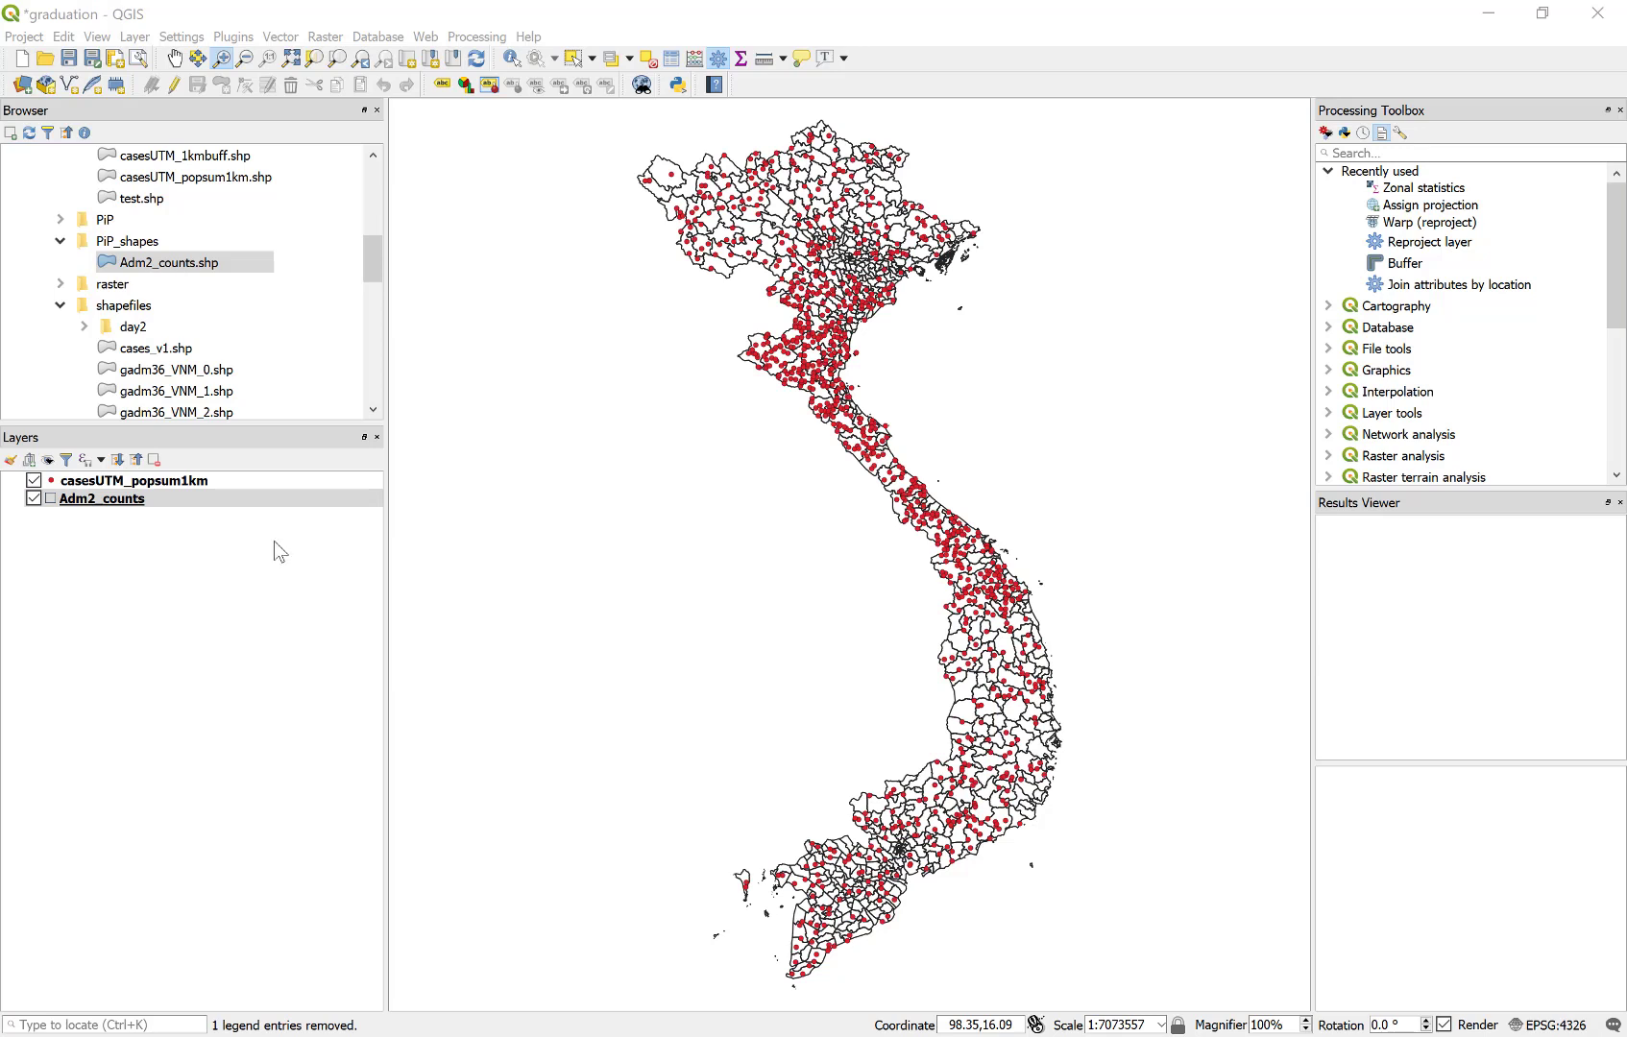
{"action": "right_click", "coordinate": [157, 477]}
{"action": "left_click", "coordinate": [263, 682]}
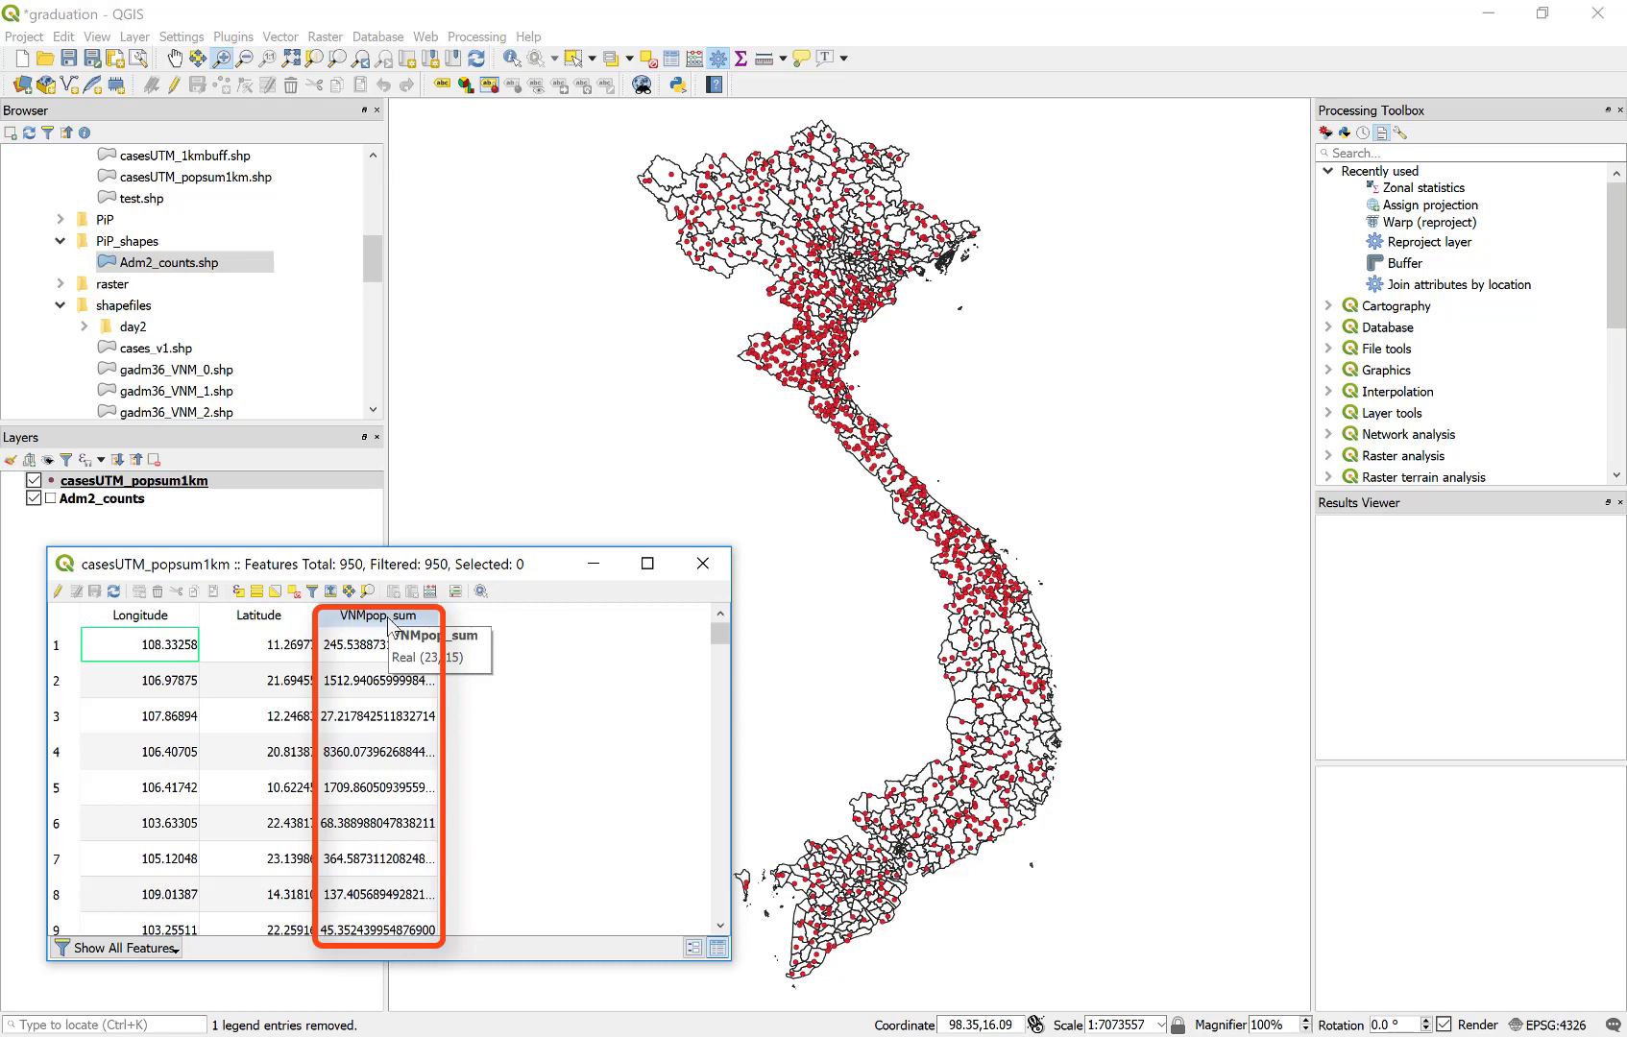
{"action": "left_click", "coordinate": [703, 565]}
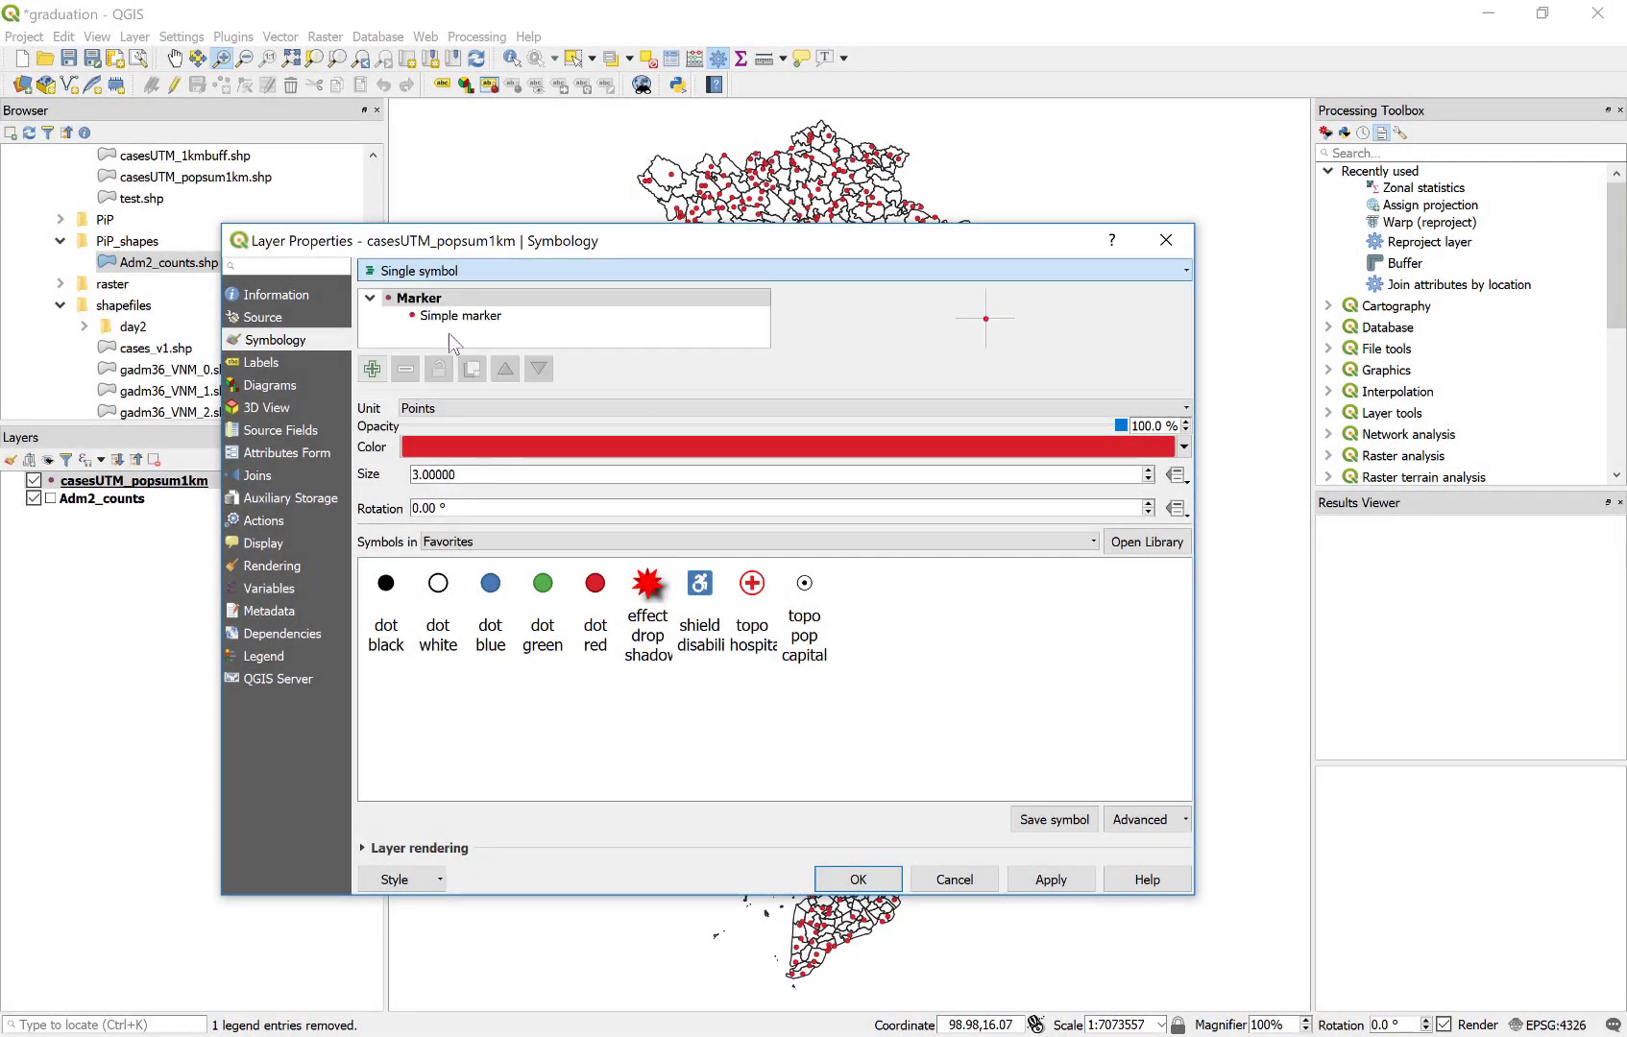
- Classify the points on VNMpop_sum into 10 Natural Breaks (Jenks) classes
{"action": "left_click", "coordinate": [711, 300]}
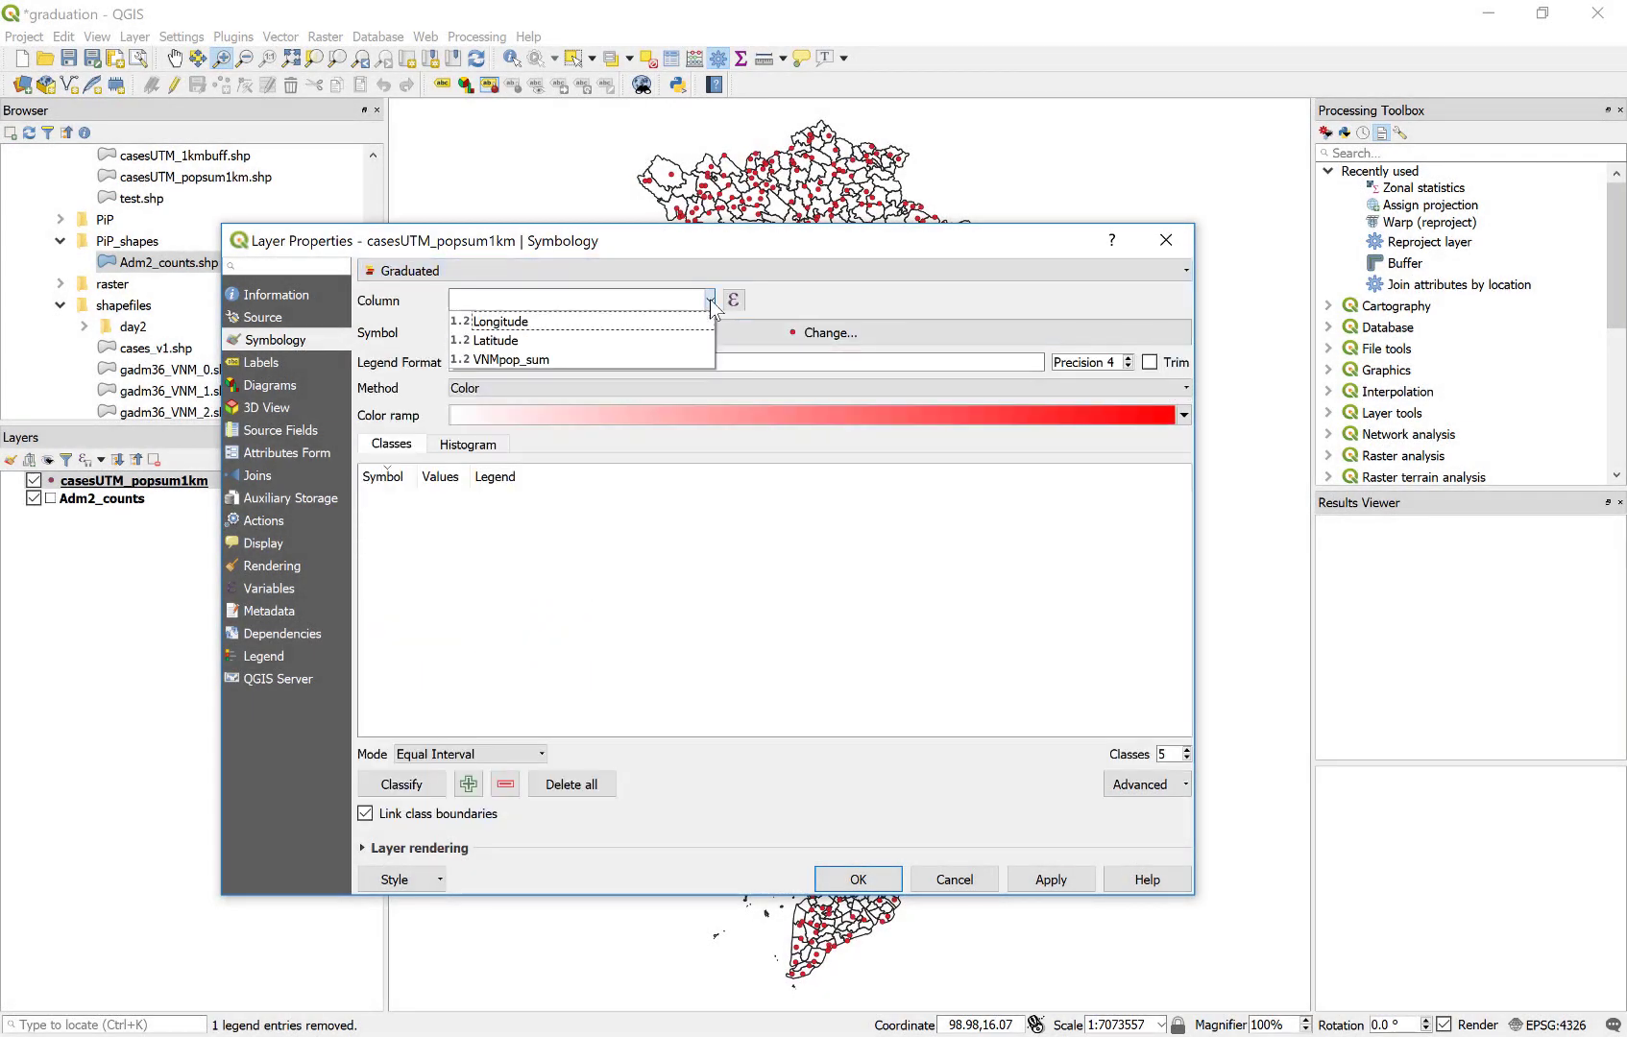
{"action": "left_click", "coordinate": [557, 357]}
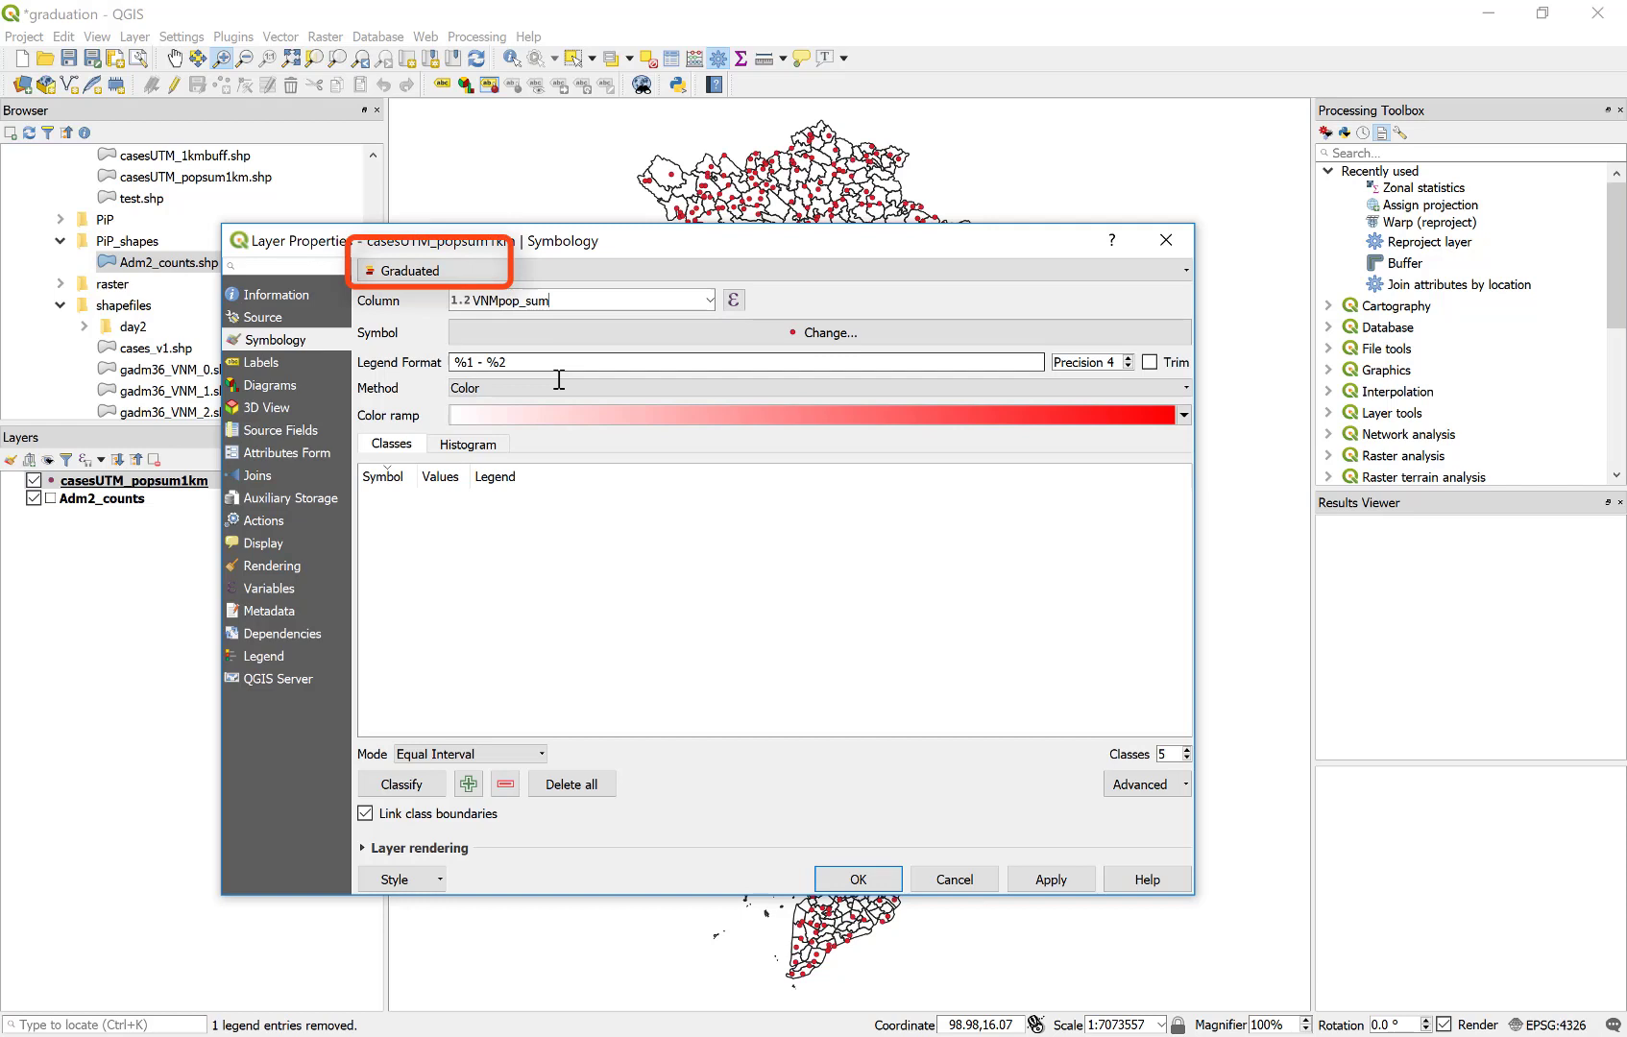
{"action": "left_click", "coordinate": [428, 787]}
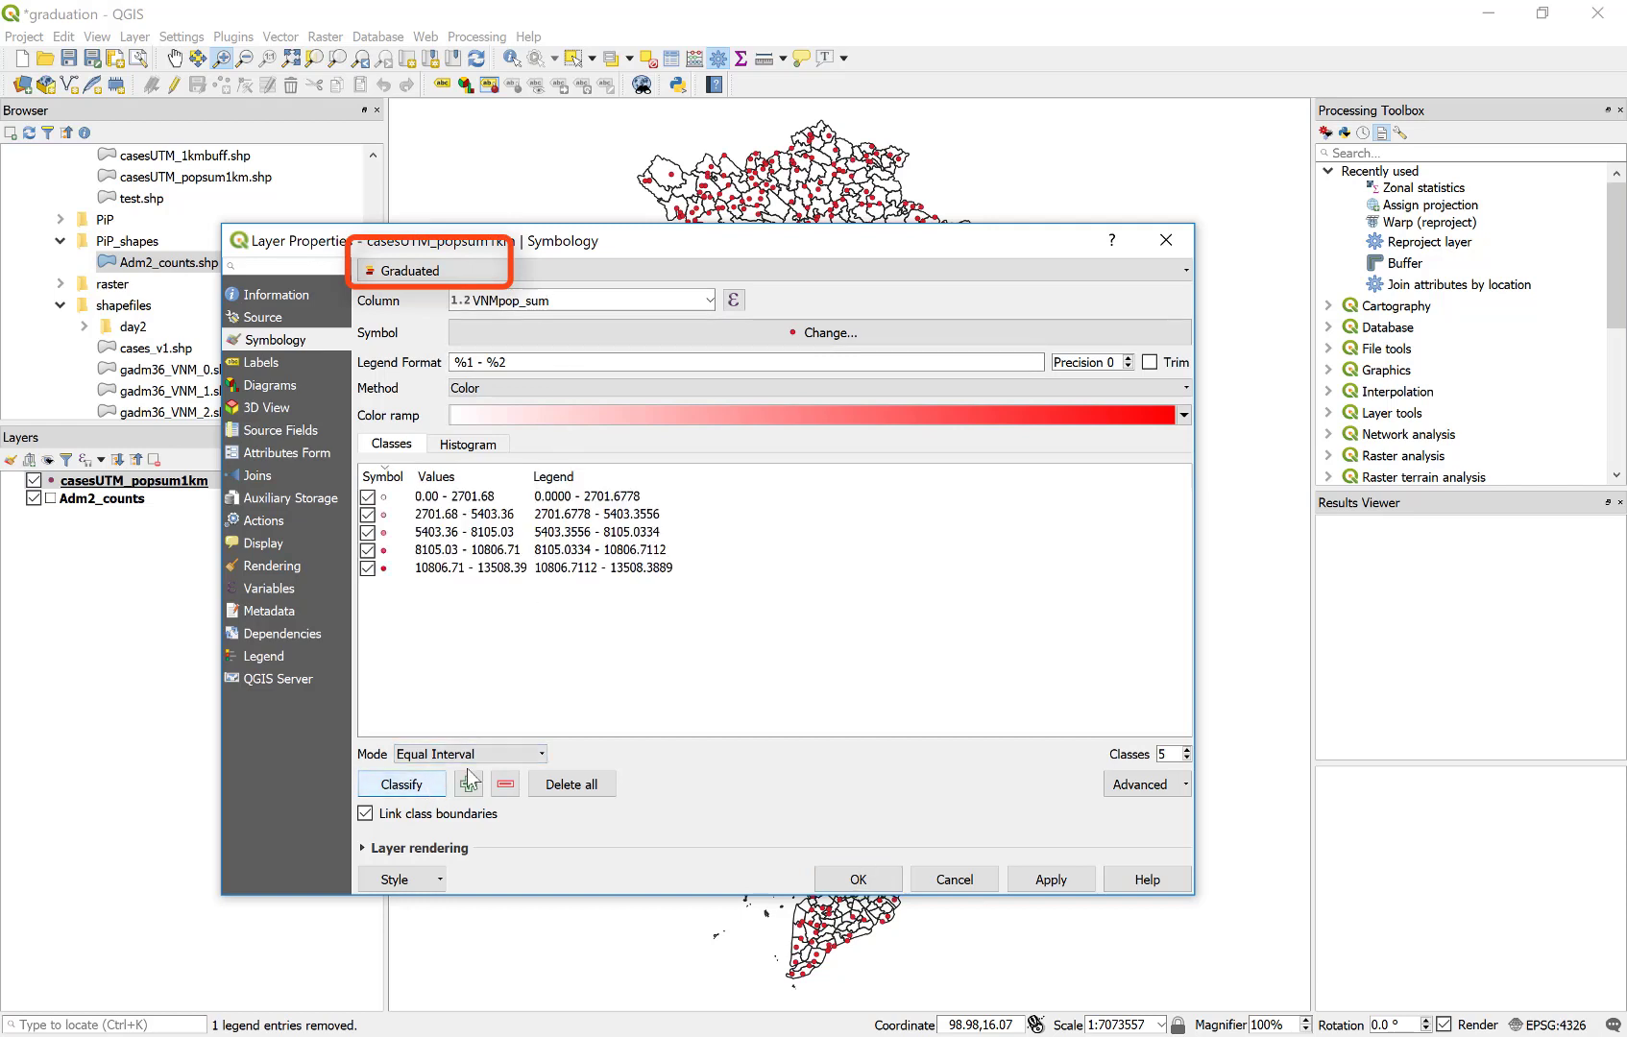
{"action": "left_click", "coordinate": [531, 755]}
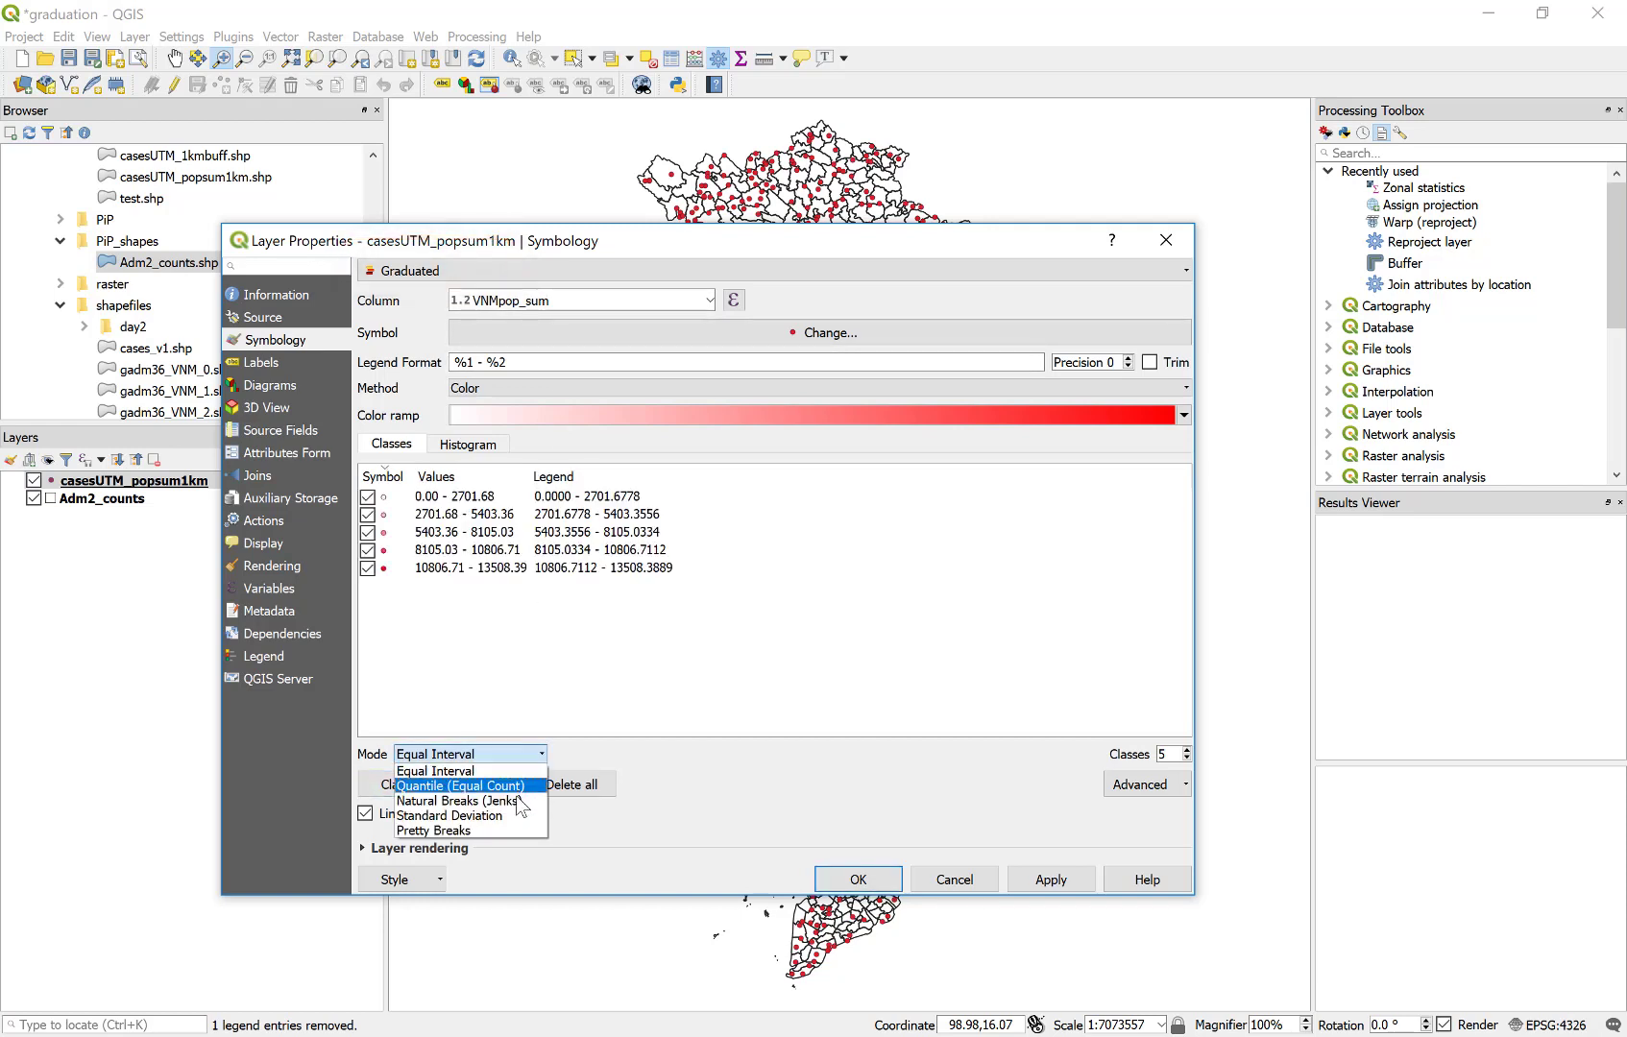
{"action": "left_click", "coordinate": [519, 801]}
{"action": "double_click", "coordinate": [1161, 755]}
{"action": "type", "text": "1"}
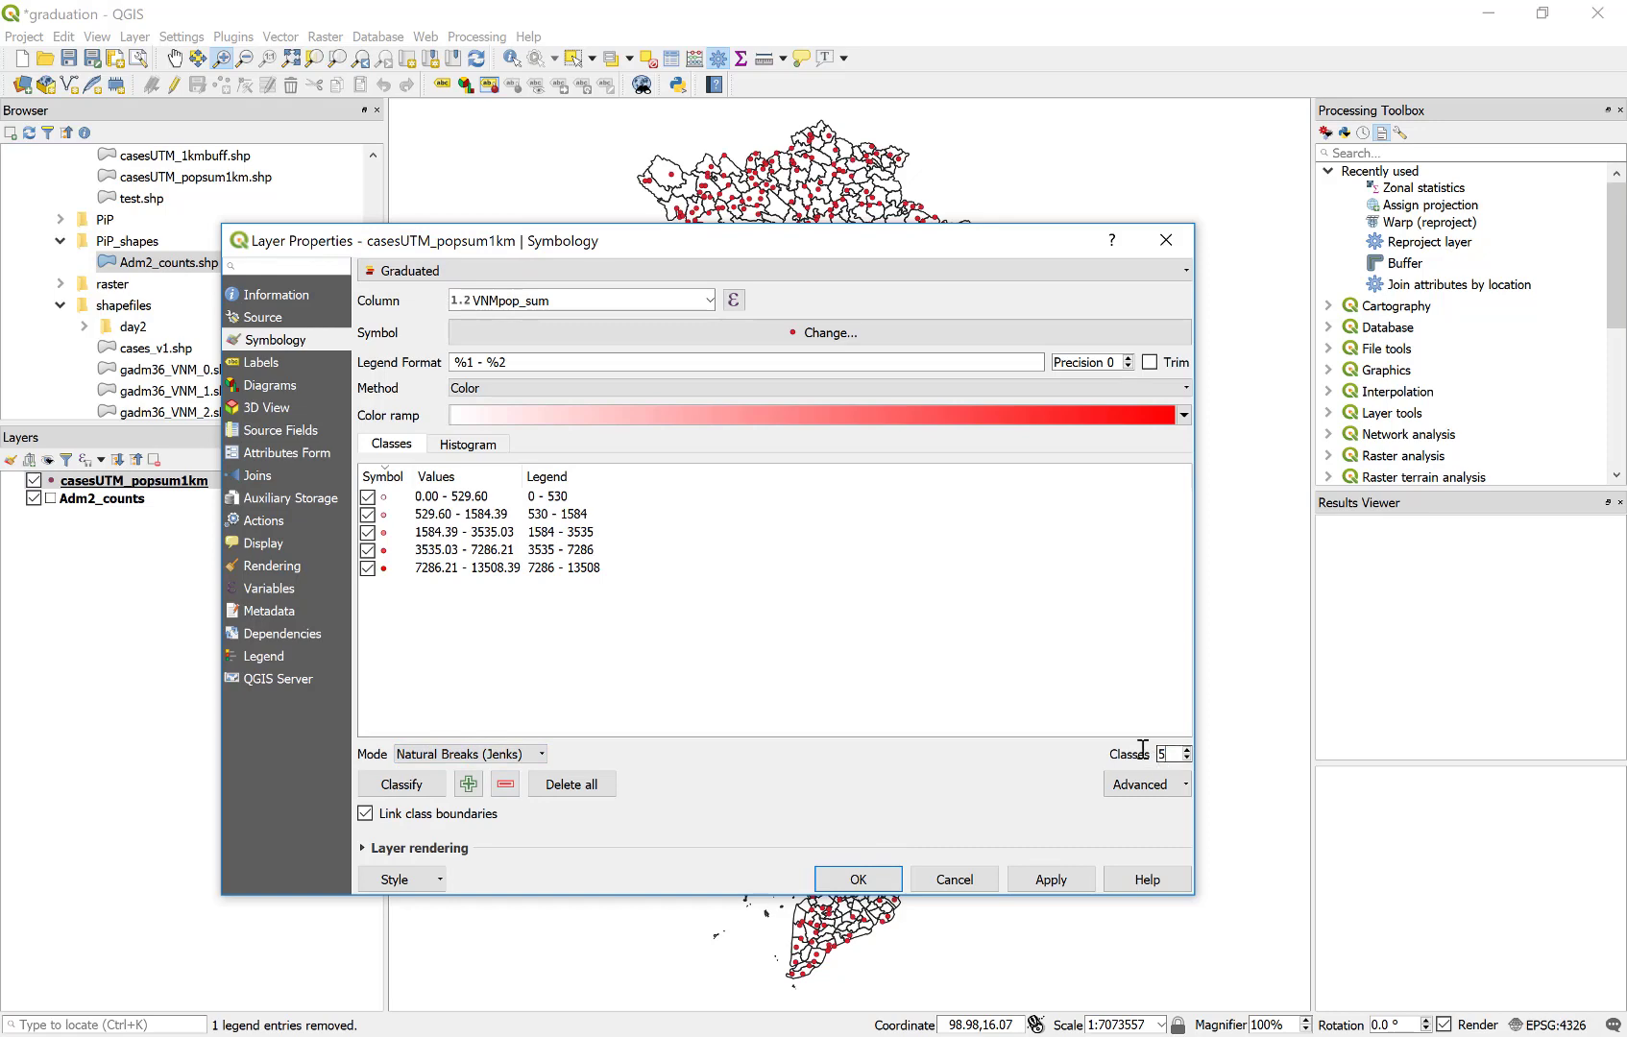
{"action": "type", "text": "0"}
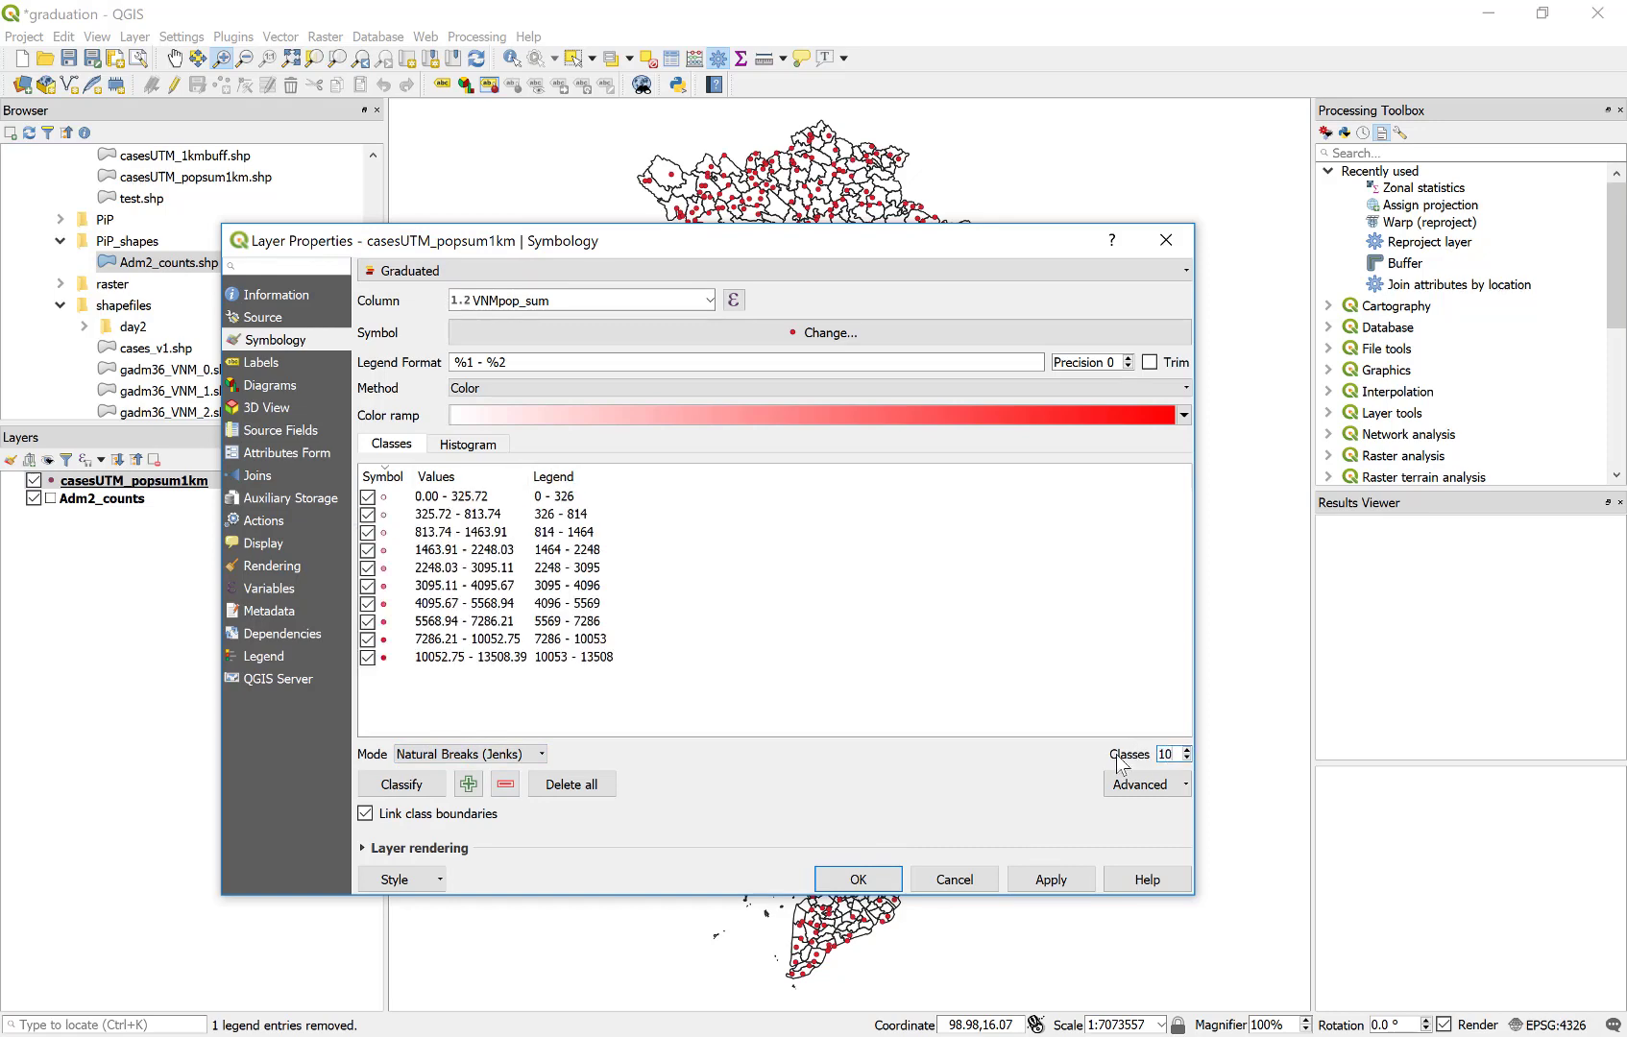
- Colour the point classes with an inverted Viridis ramp, apply and confirm
{"action": "left_click", "coordinate": [1186, 415]}
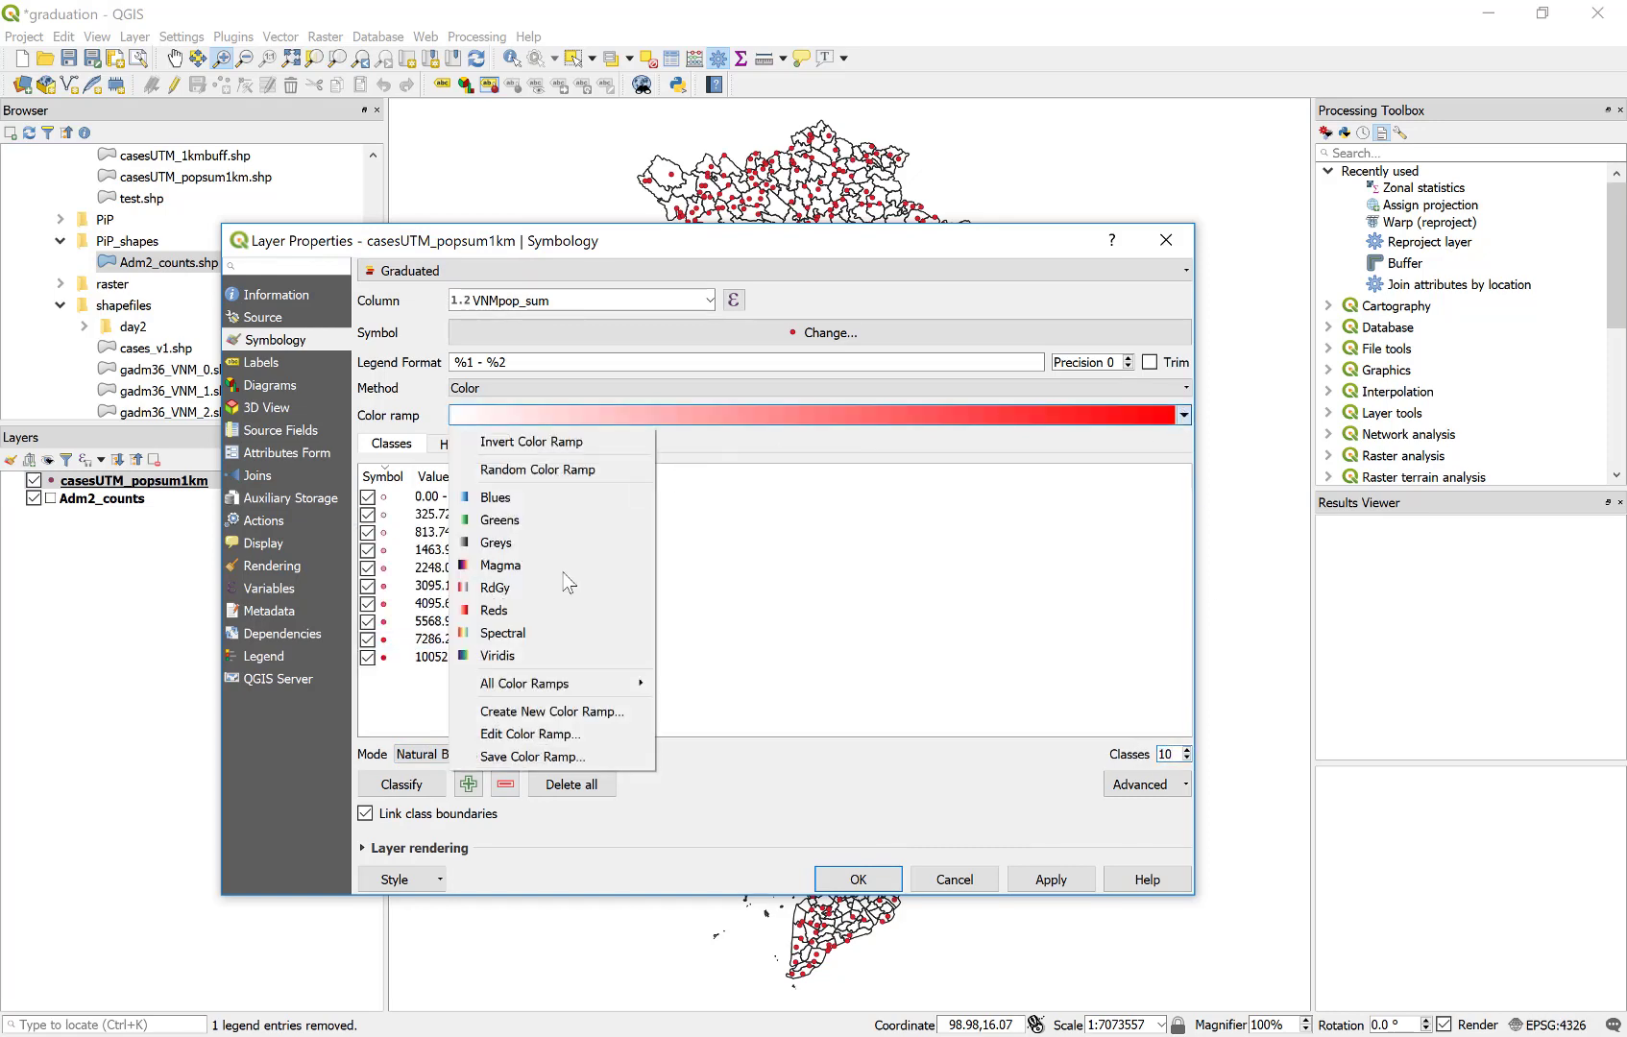
{"action": "left_click", "coordinate": [536, 655]}
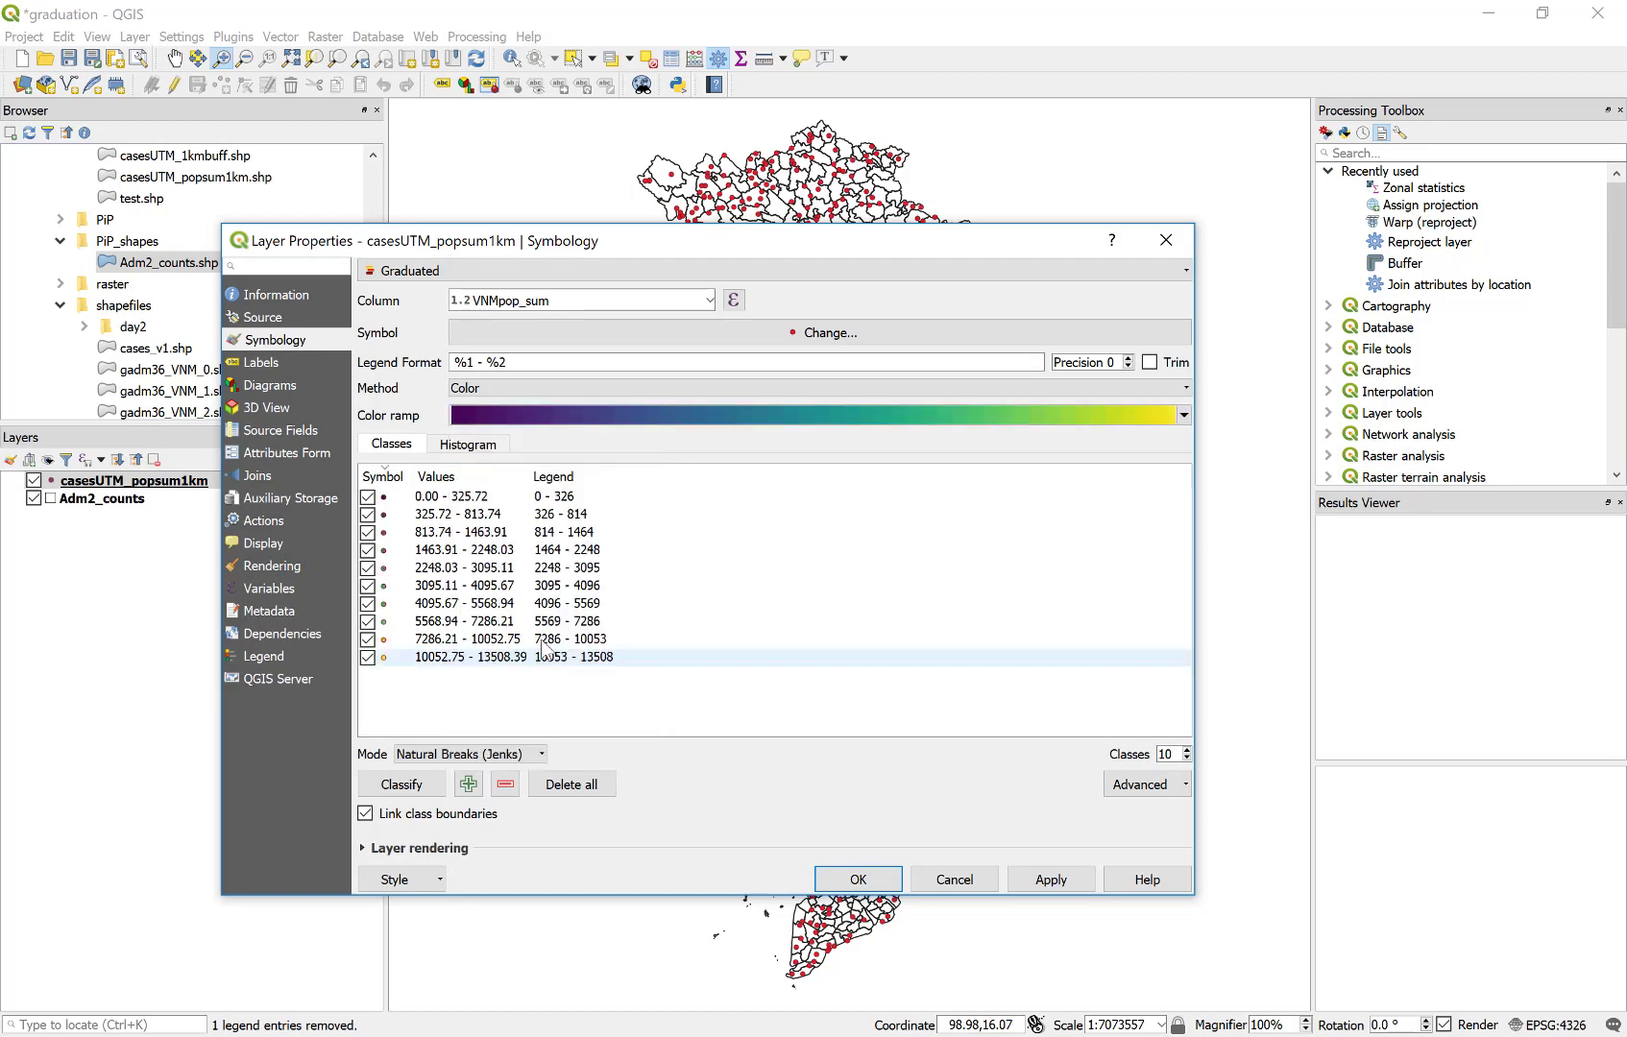
{"action": "left_click", "coordinate": [1185, 415]}
{"action": "left_click", "coordinate": [587, 444]}
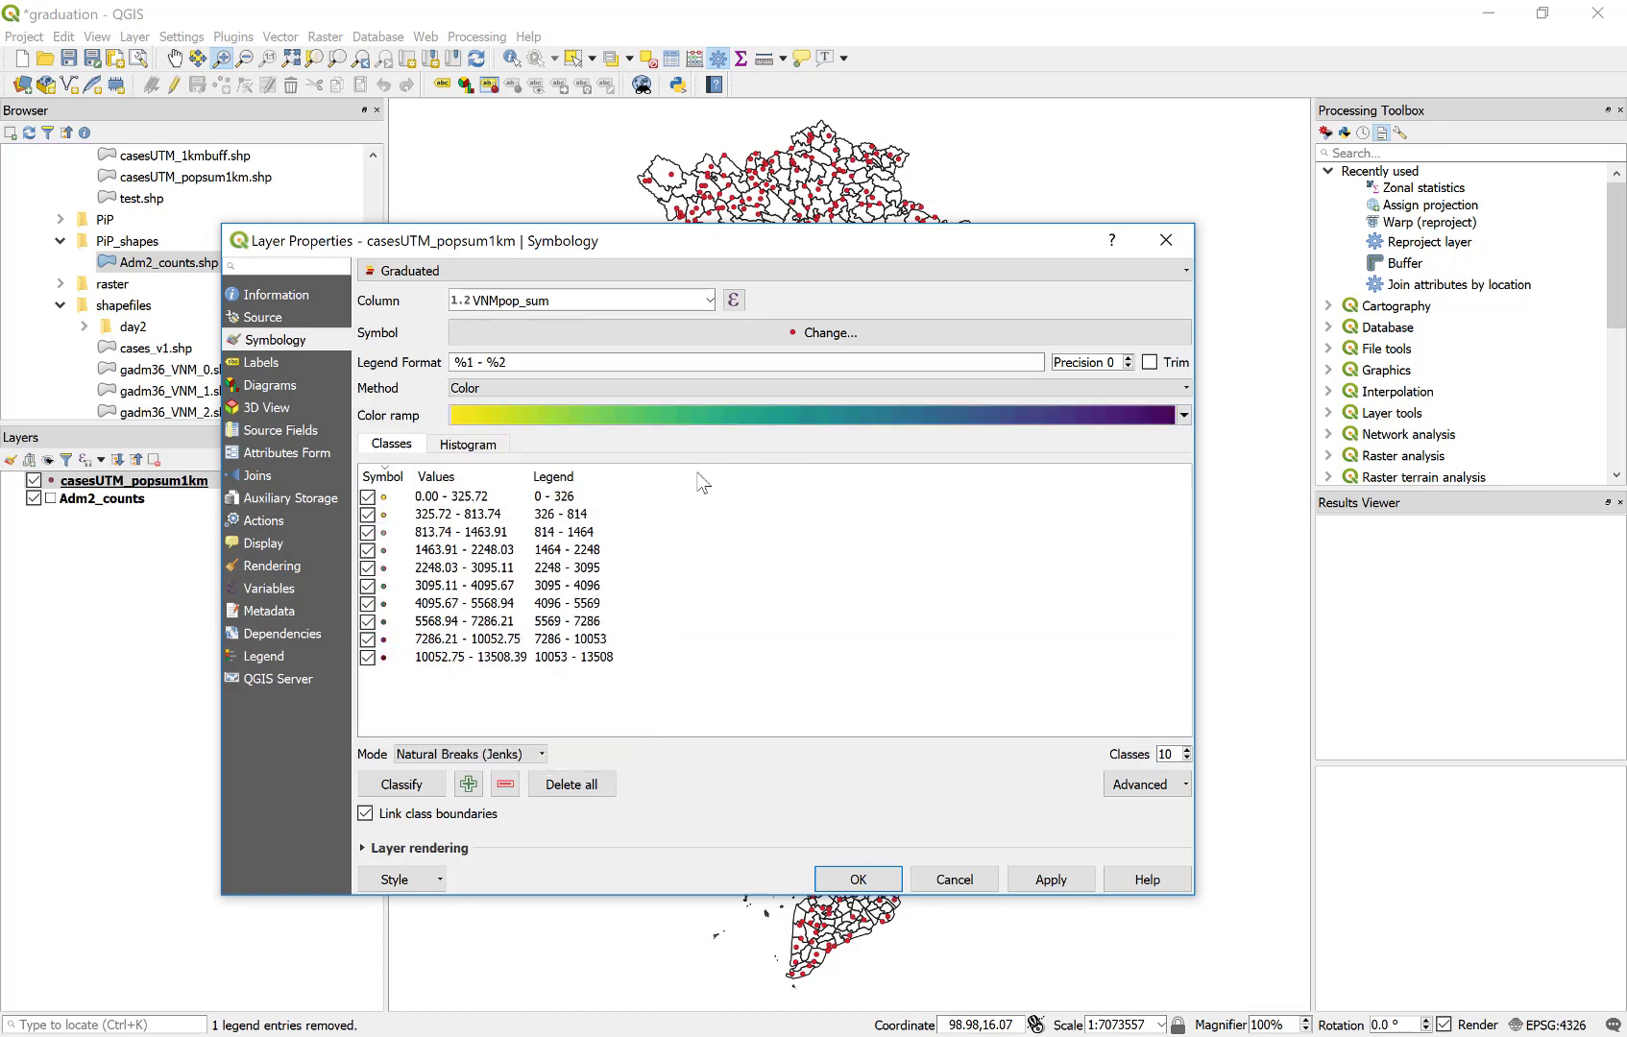
{"action": "left_click", "coordinate": [1051, 880]}
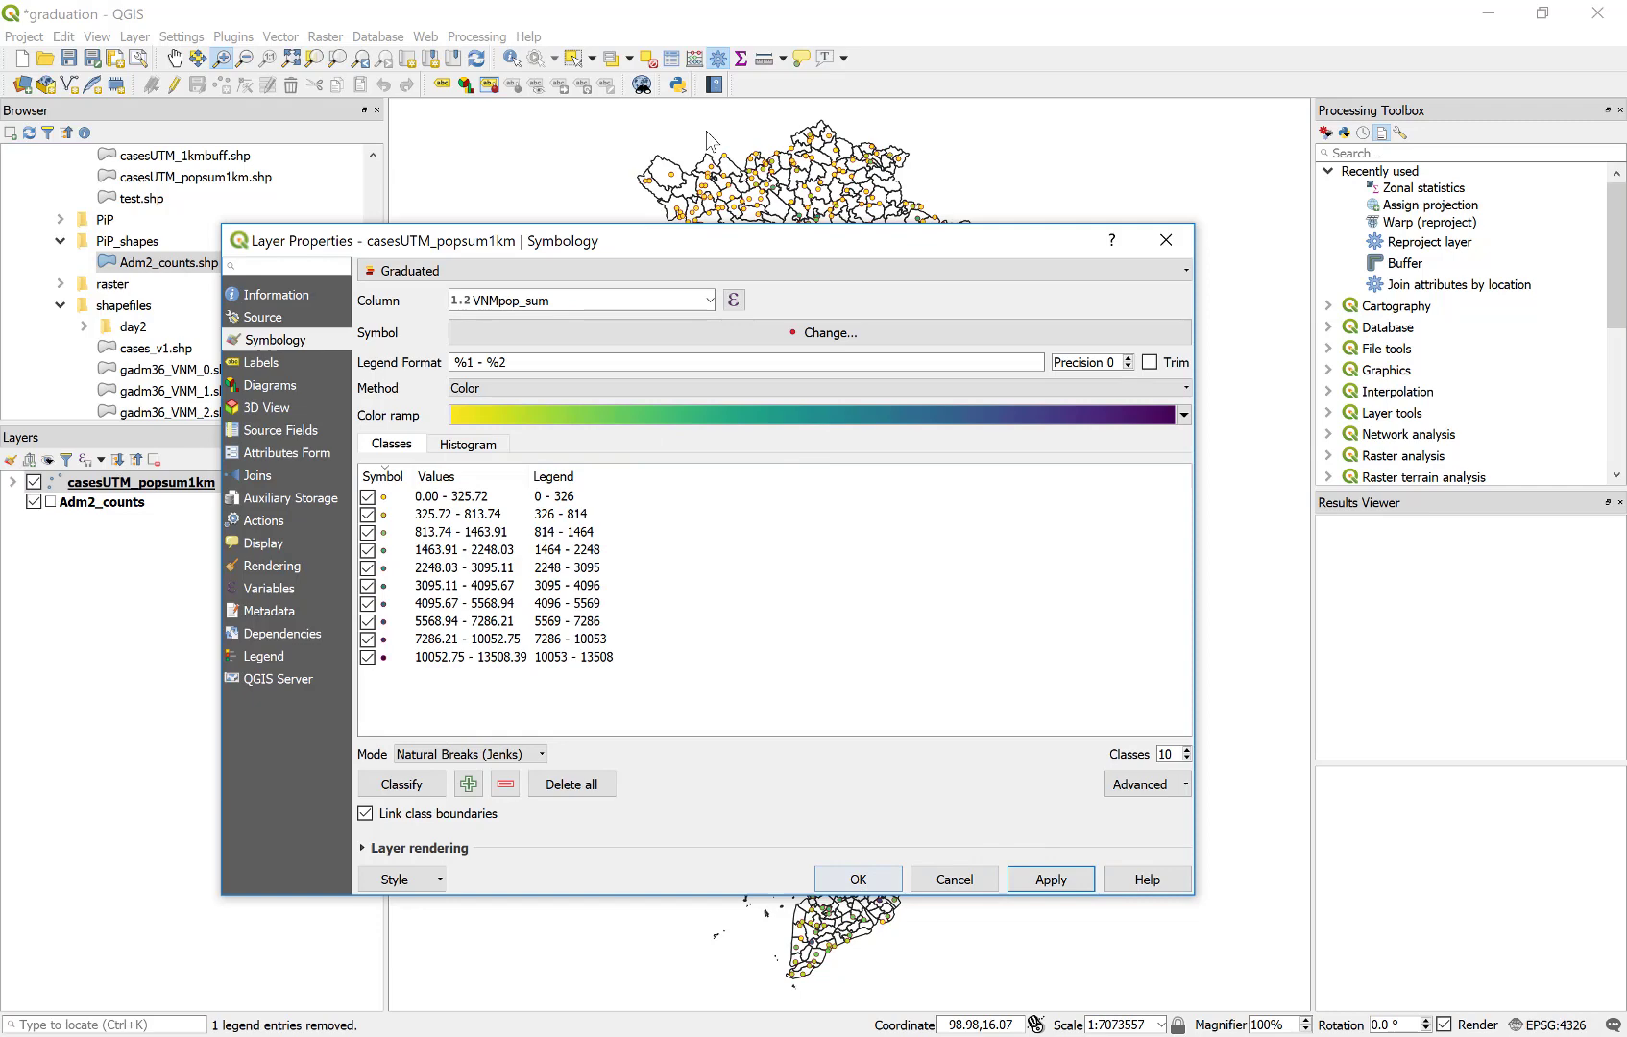
{"action": "left_click", "coordinate": [860, 880]}
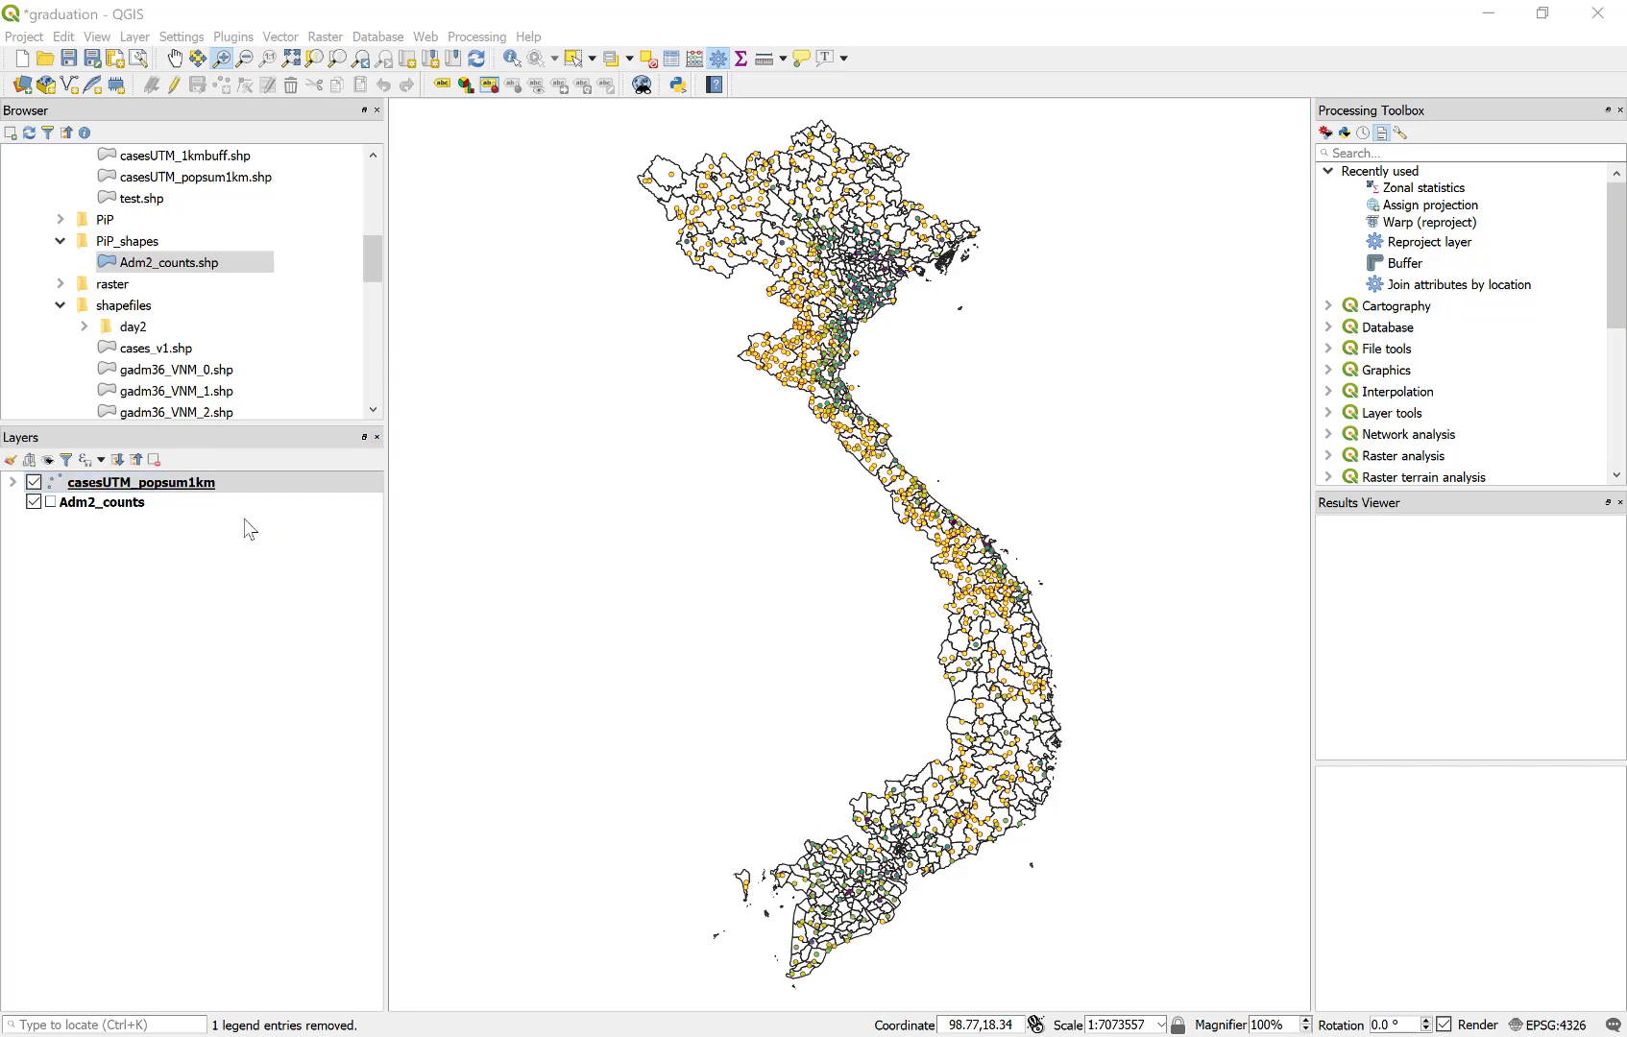
- Switch the casesUTM_popsum1km graduation to red dots sized 1 to 8 points
{"action": "left_click", "coordinate": [176, 488]}
{"action": "left_click", "coordinate": [171, 489]}
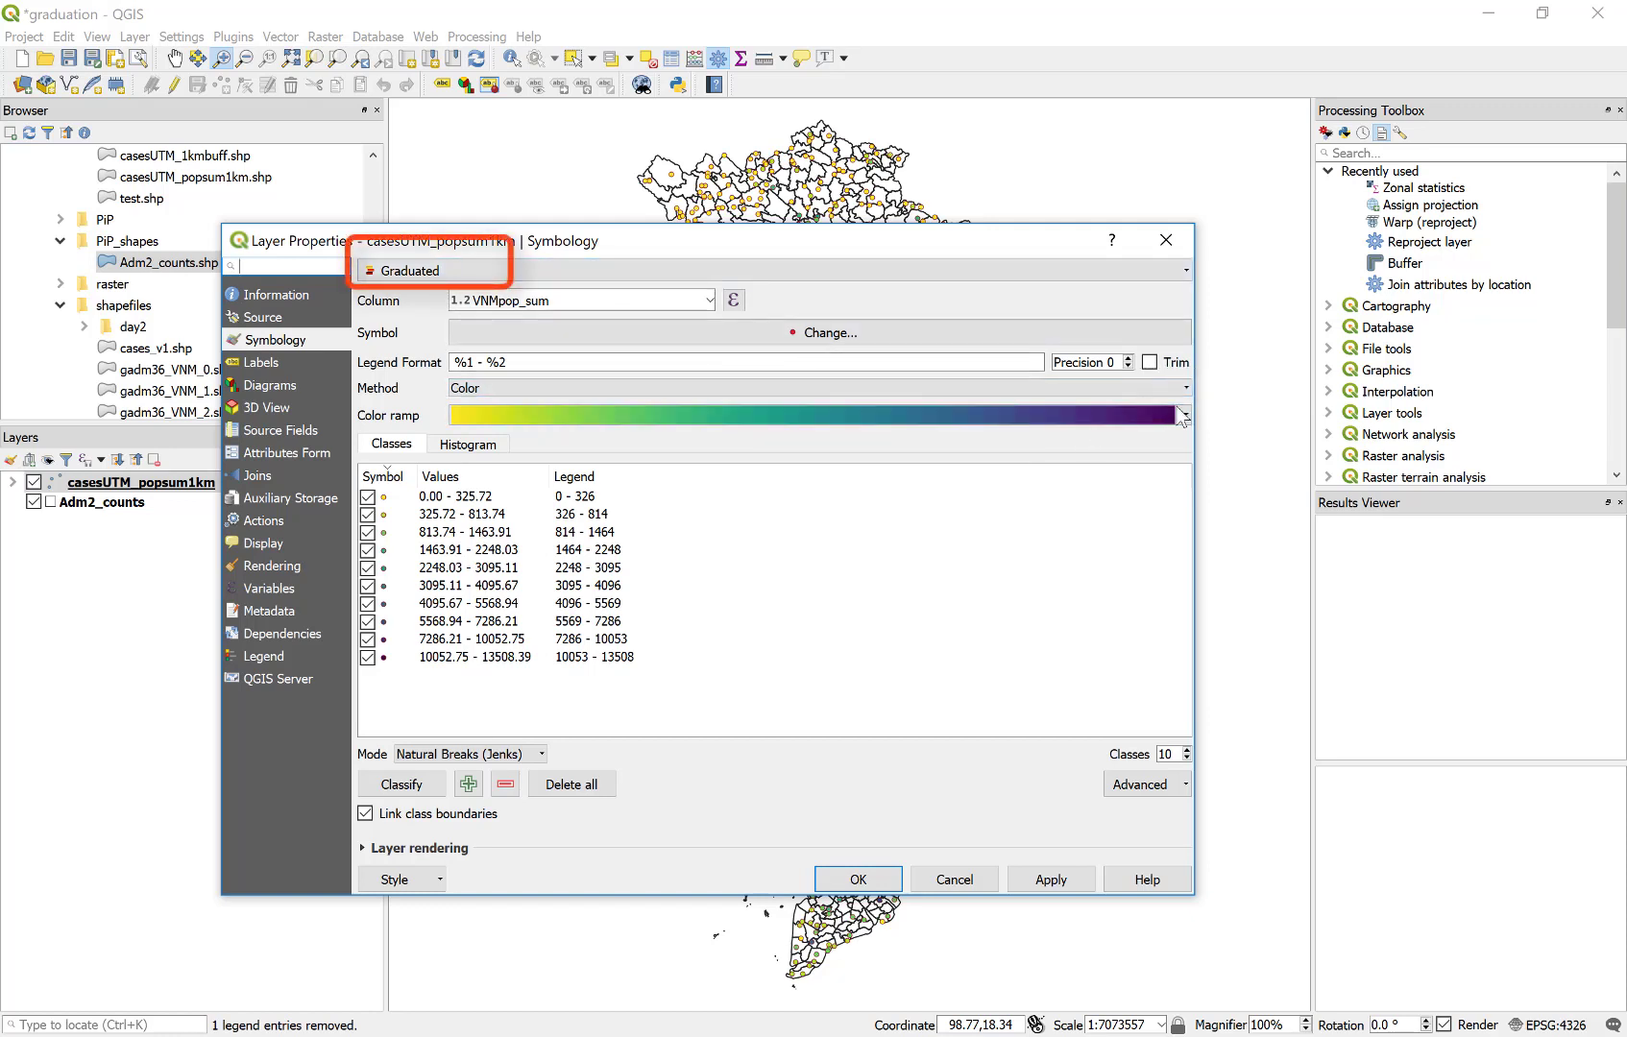
{"action": "left_click", "coordinate": [1187, 387]}
{"action": "left_click", "coordinate": [842, 418]}
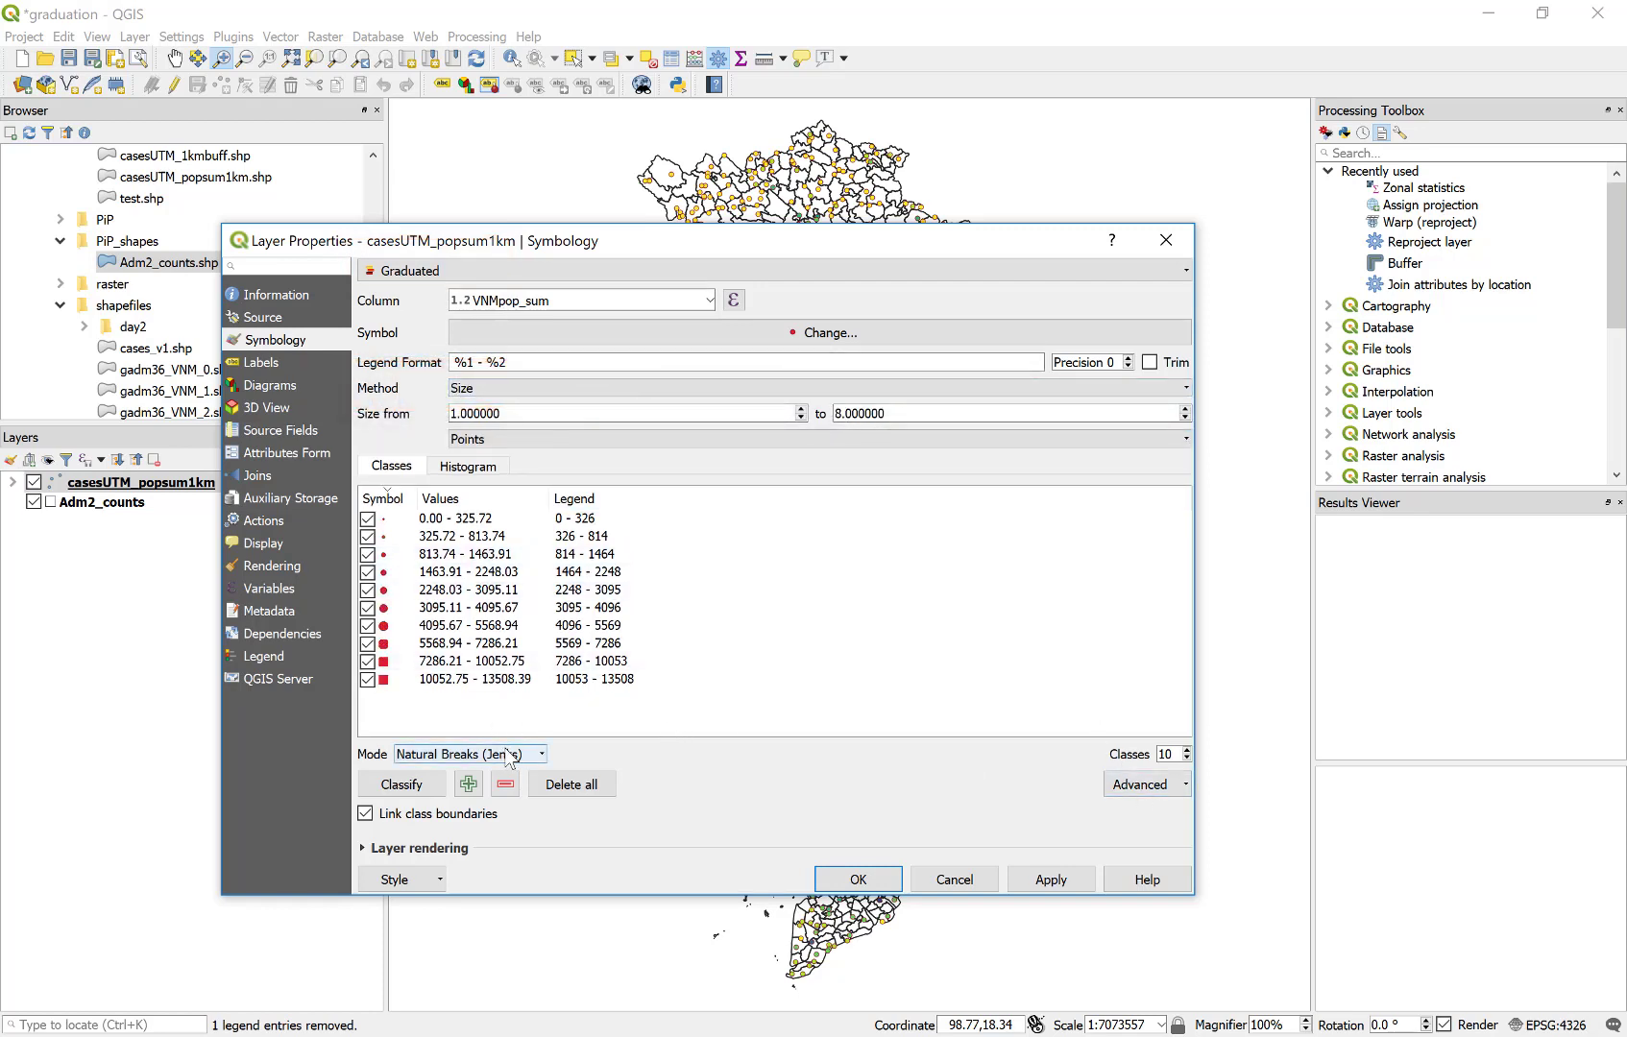
{"action": "left_click", "coordinate": [1035, 882]}
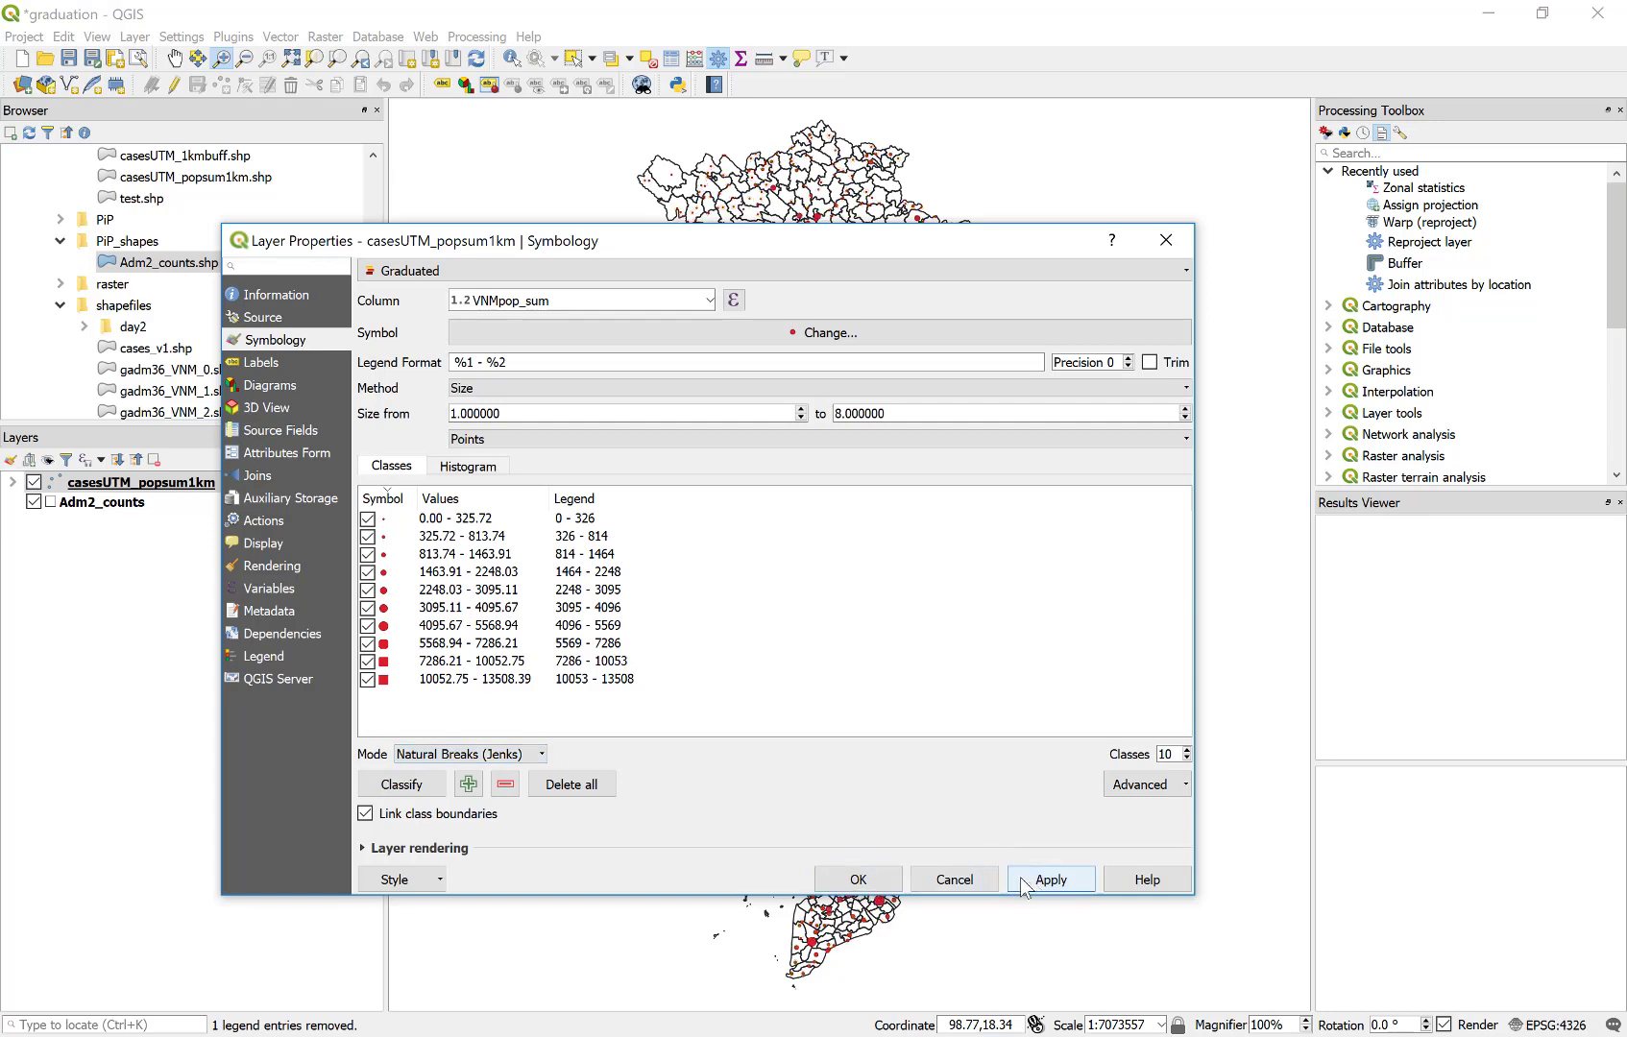
{"action": "left_click", "coordinate": [884, 888]}
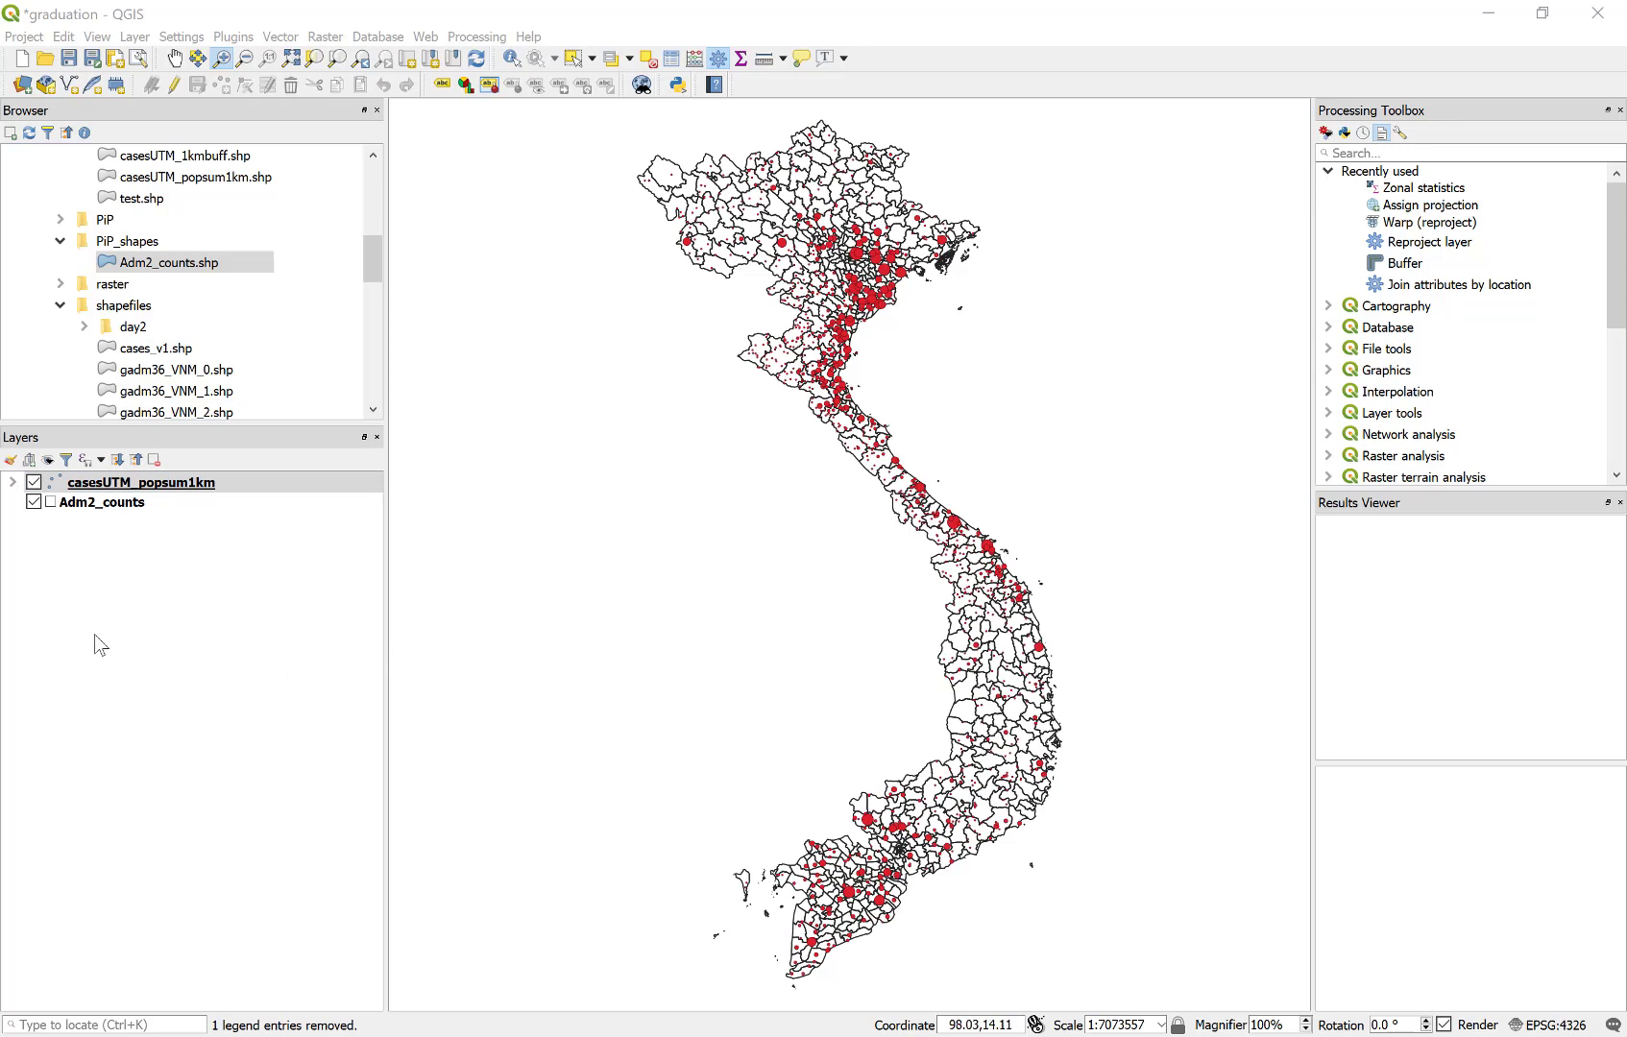
- Hide the casesUTM_popsum1km points, leaving the Adm2_counts choropleth visible
{"action": "left_click", "coordinate": [42, 488]}
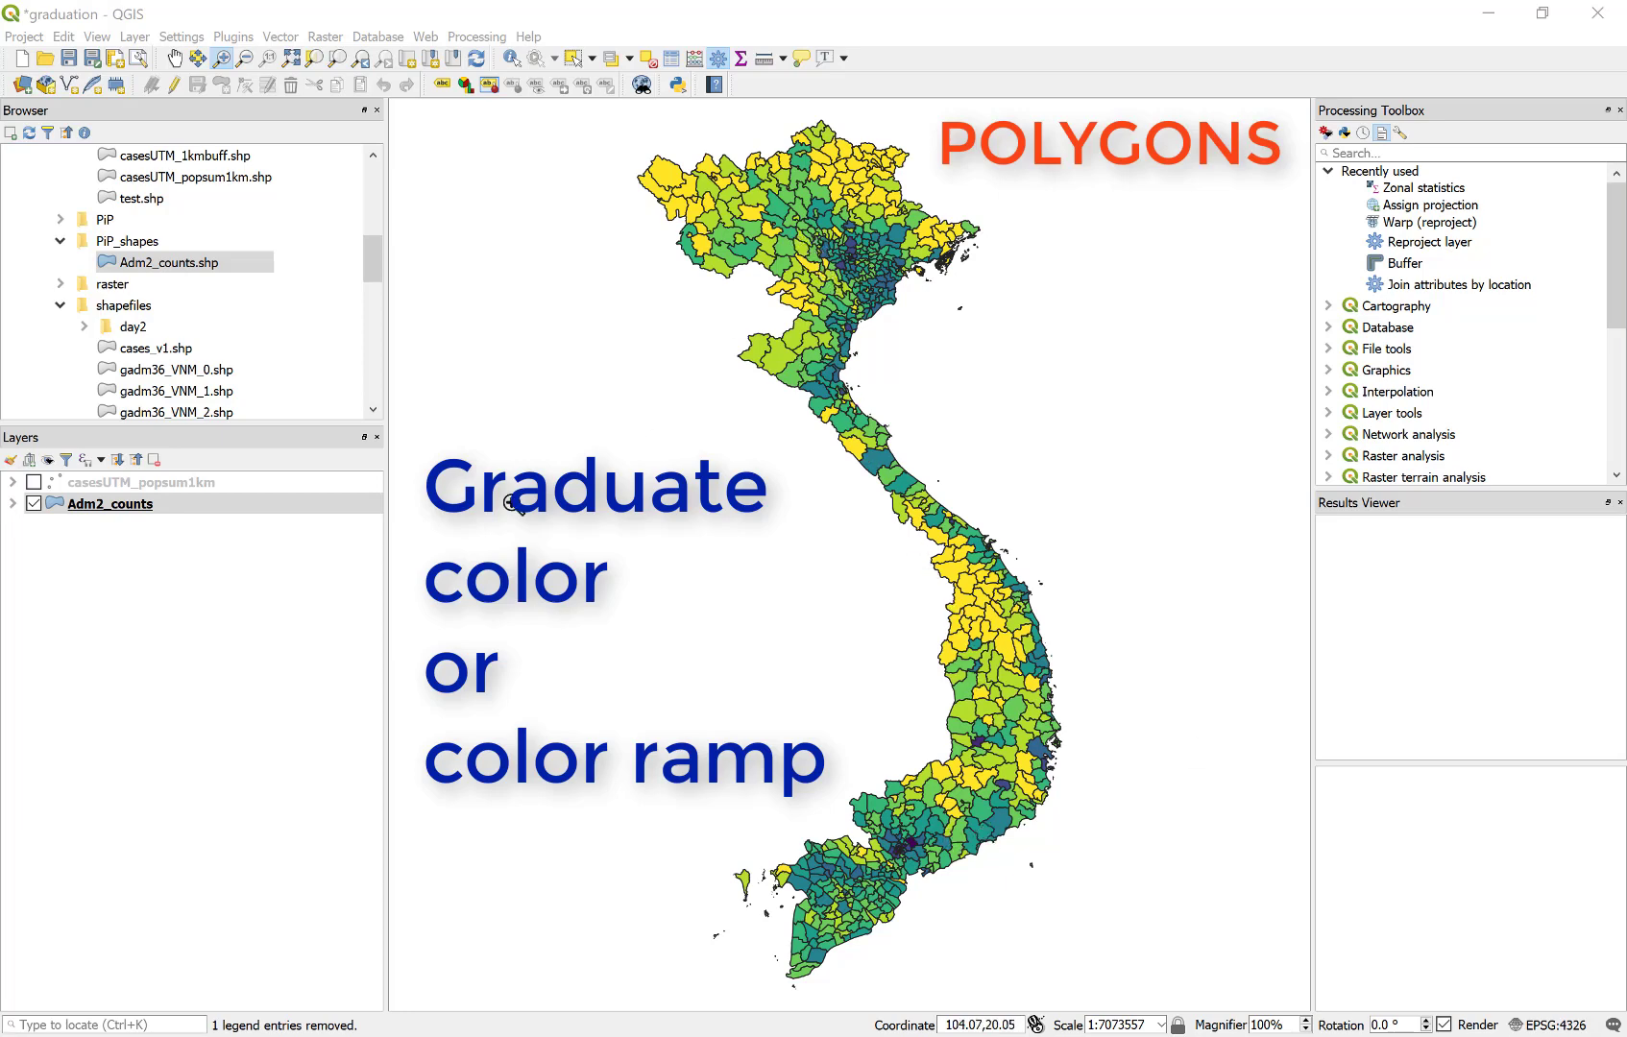
- Show the red graduated-size dots again and zoom into northern Vietnam
{"action": "left_click", "coordinate": [35, 482]}
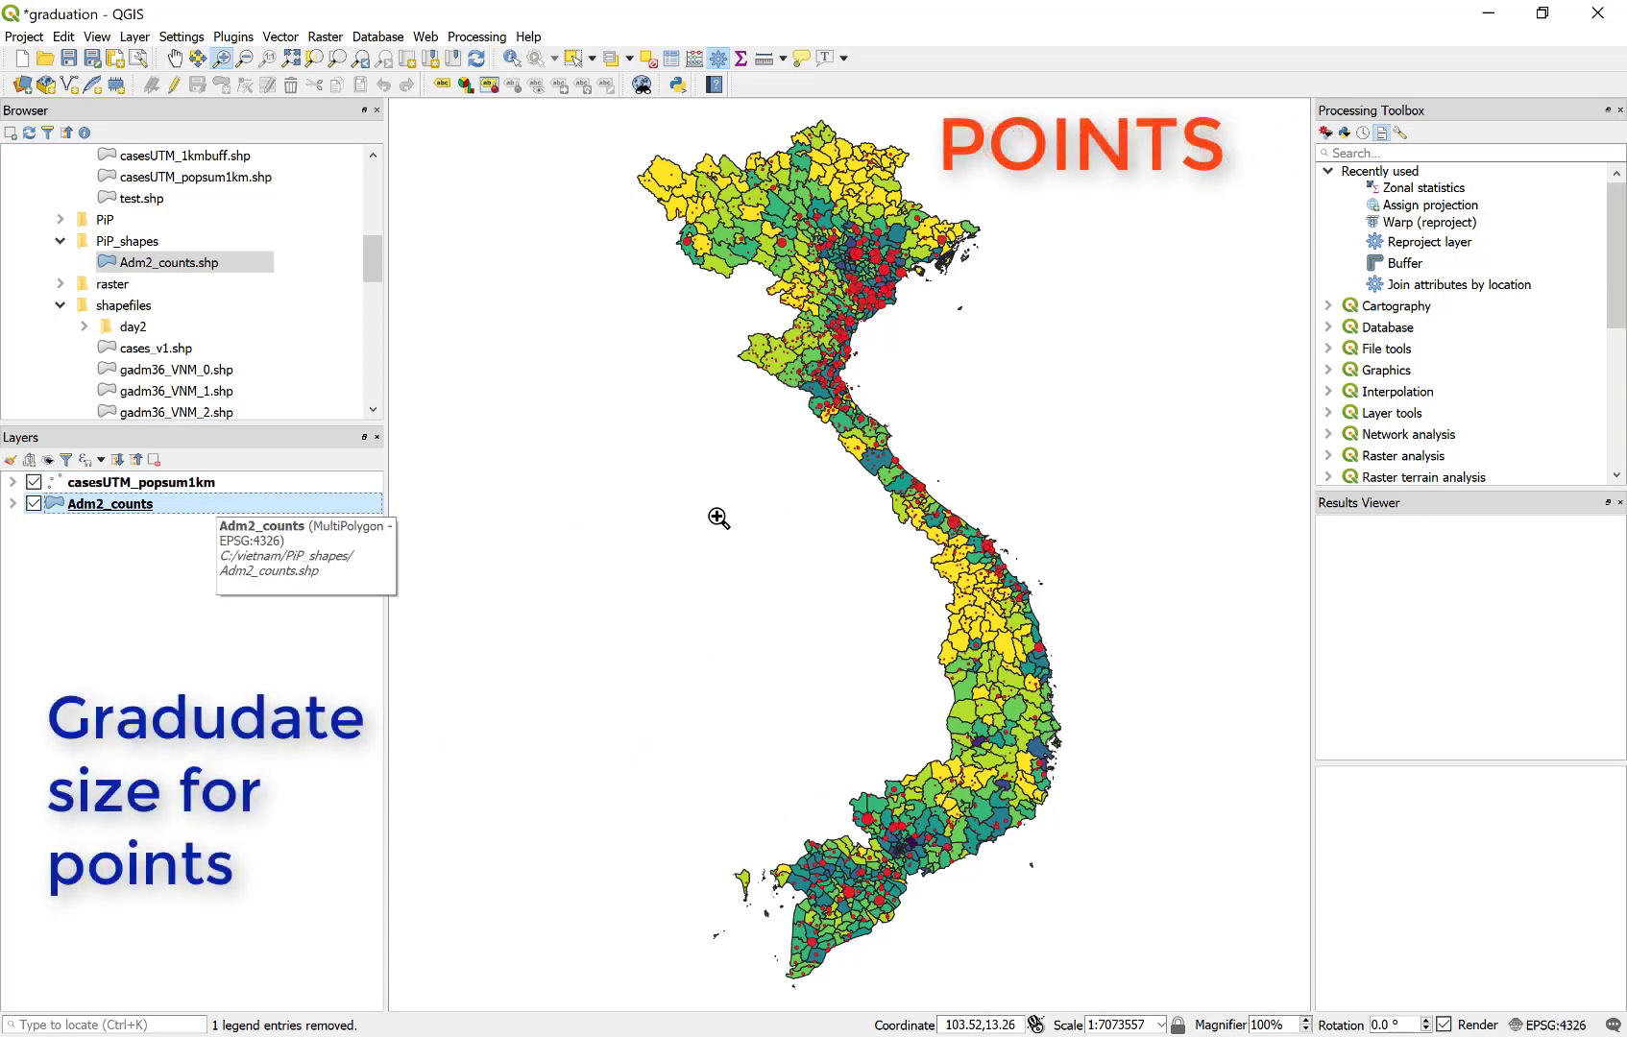
{"action": "left_click_drag", "start_coordinate": [699, 129], "coordinate": [1006, 397]}
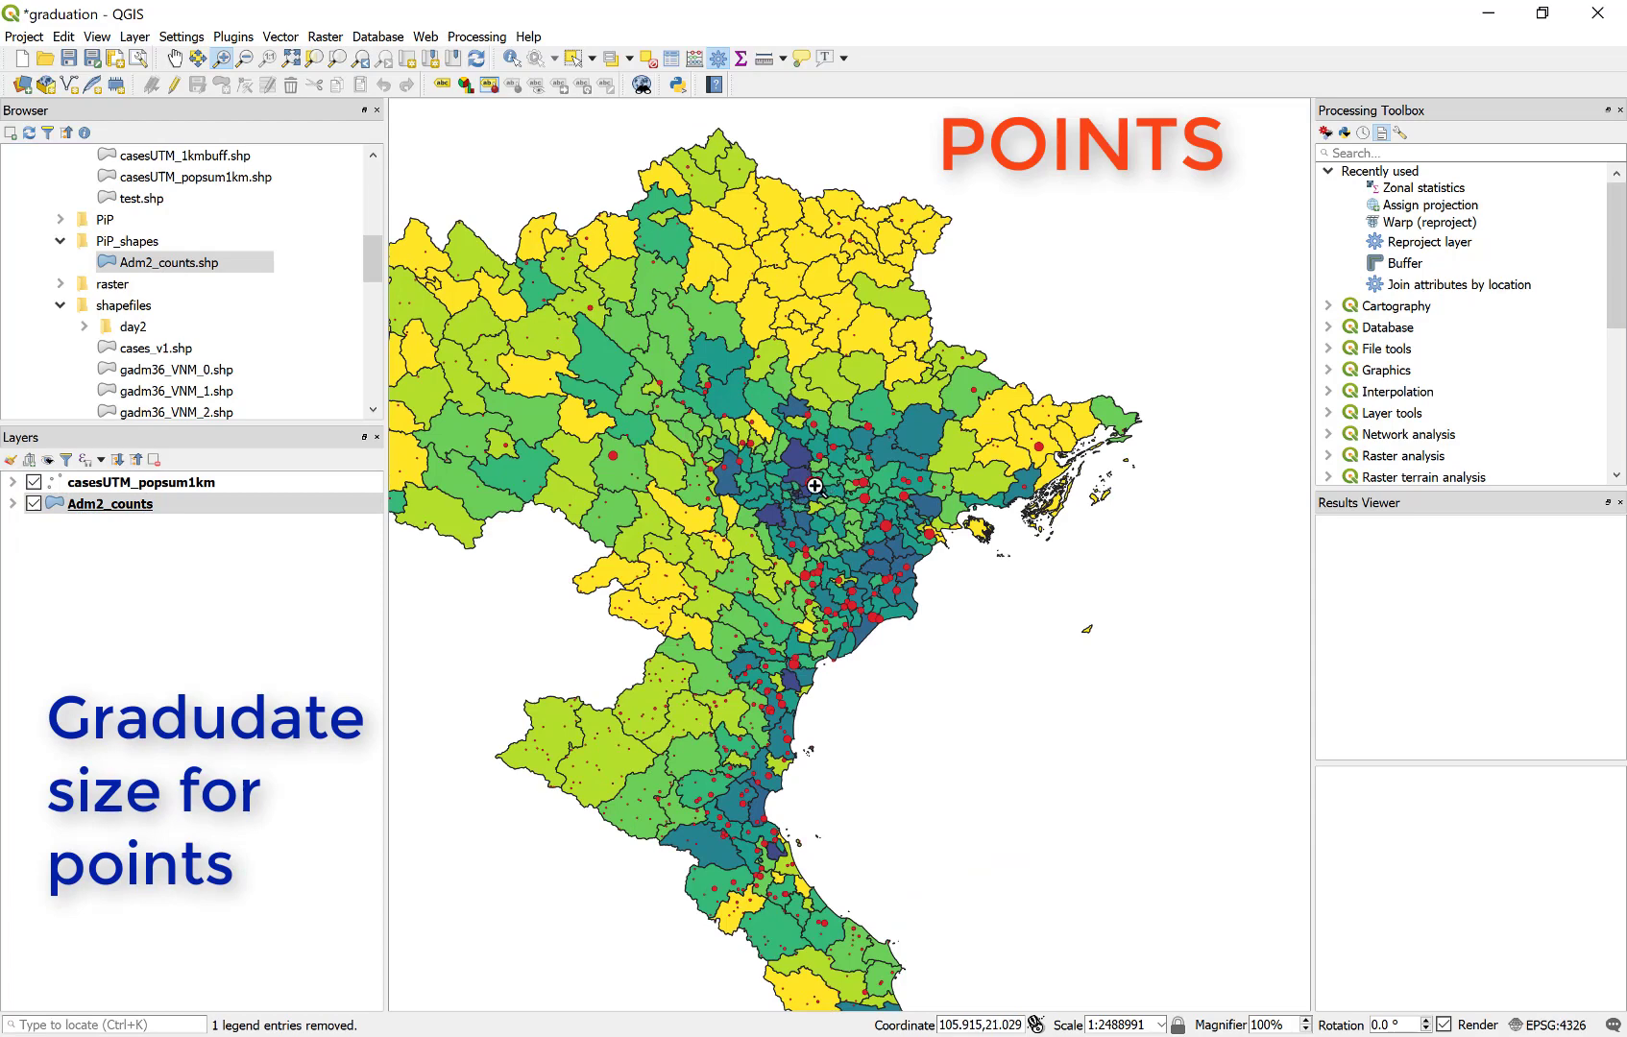